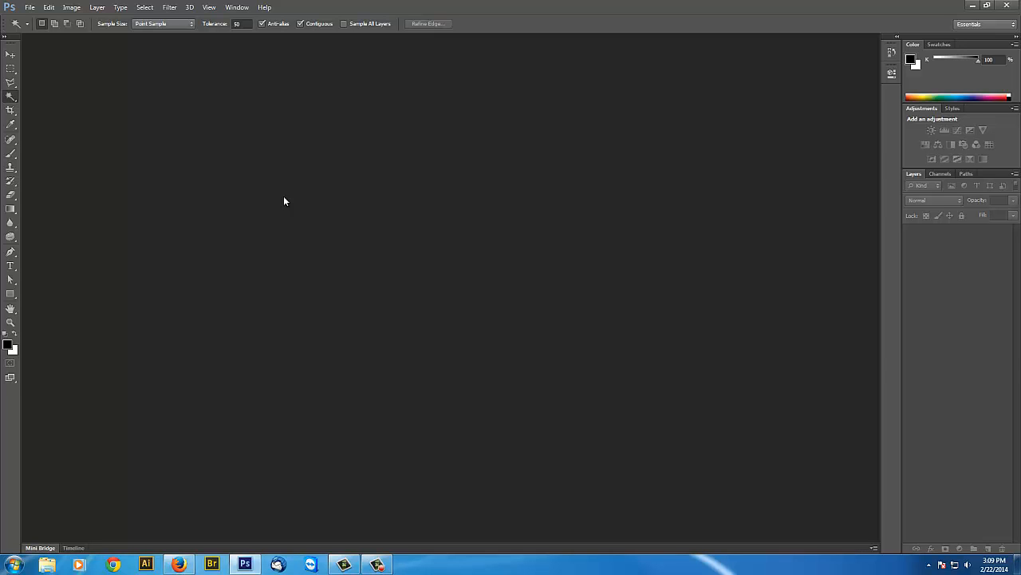
Step: Open the images DSCF0036.JPG and DSCF0170.JPG from the Challenge_5_practice_images folder
double_click(284, 201)
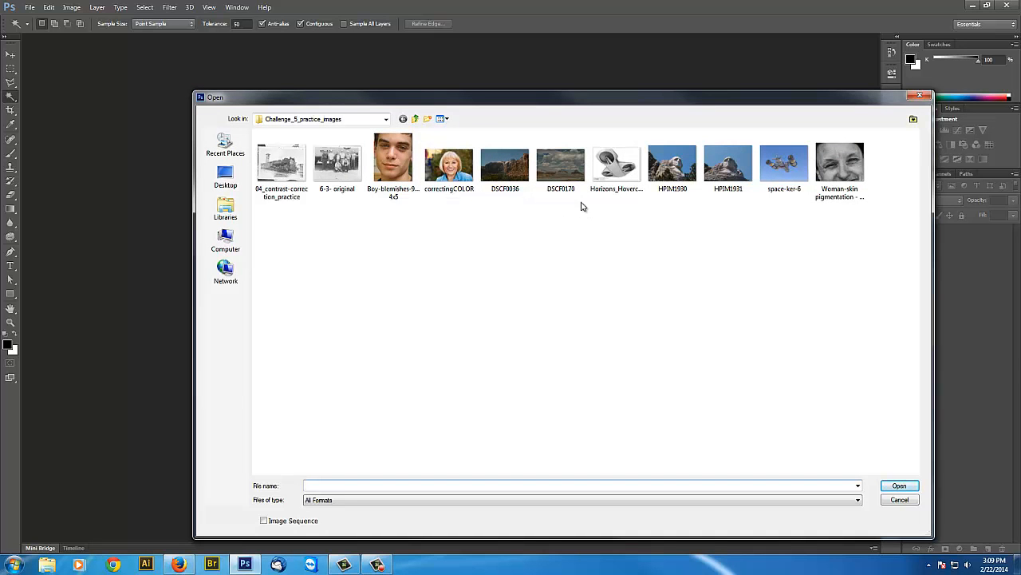
drag(584, 205, 491, 147)
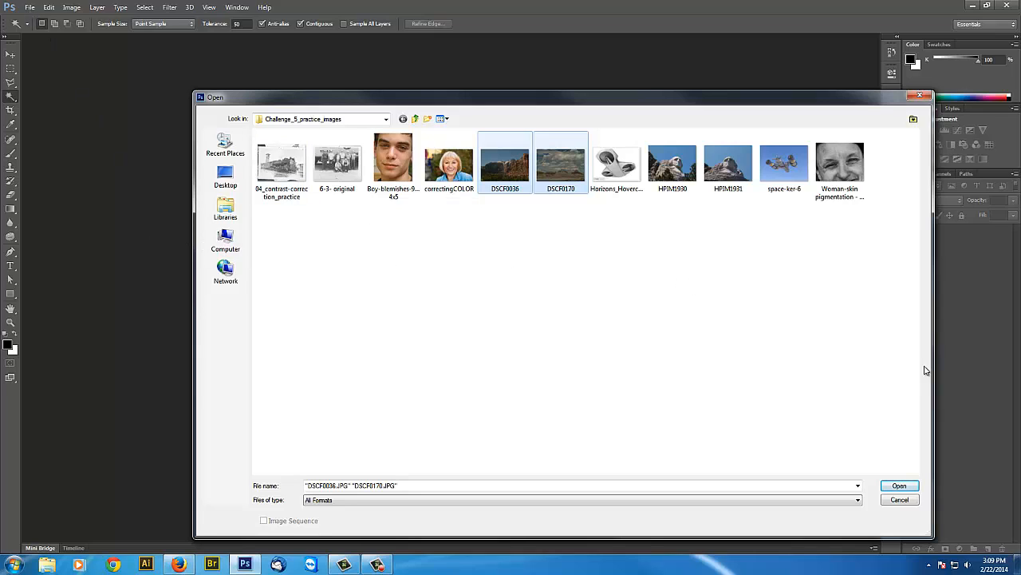
click(904, 487)
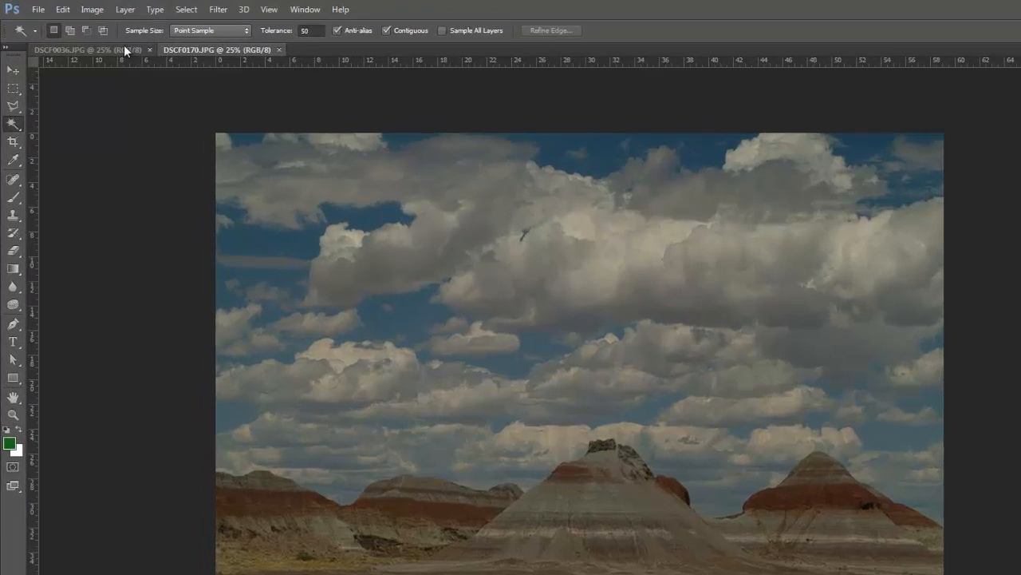
click(88, 38)
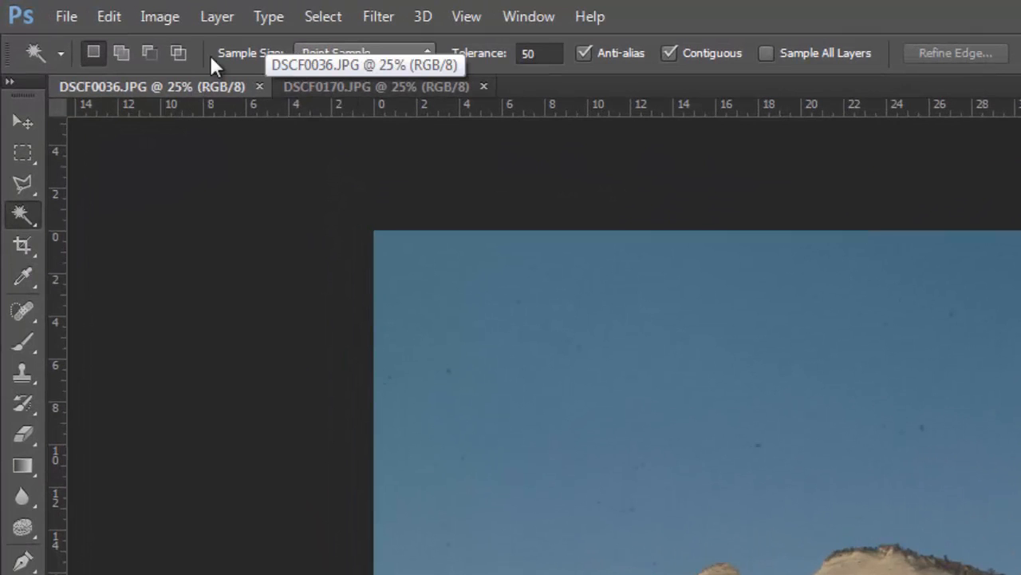
click(66, 17)
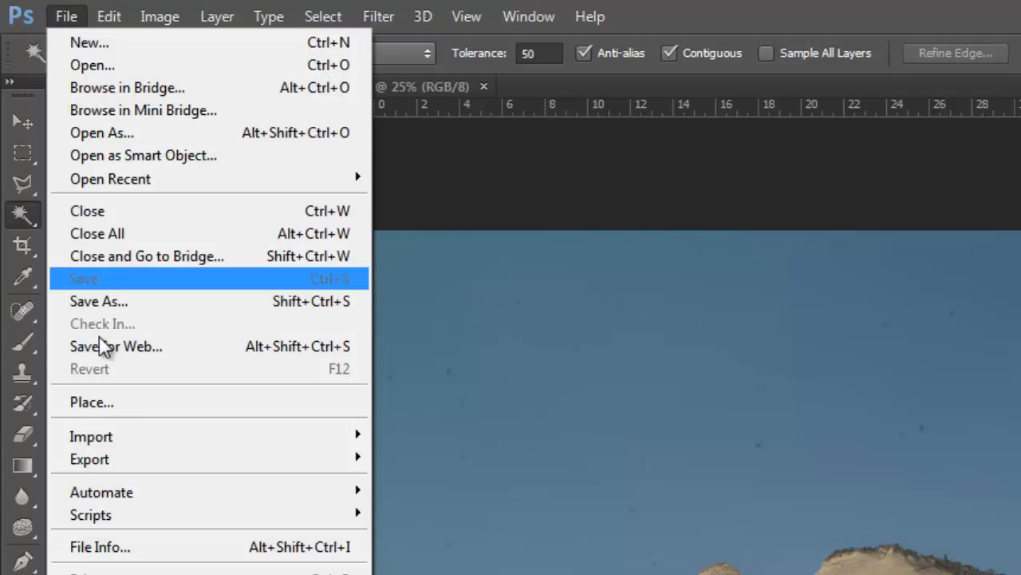
click(96, 404)
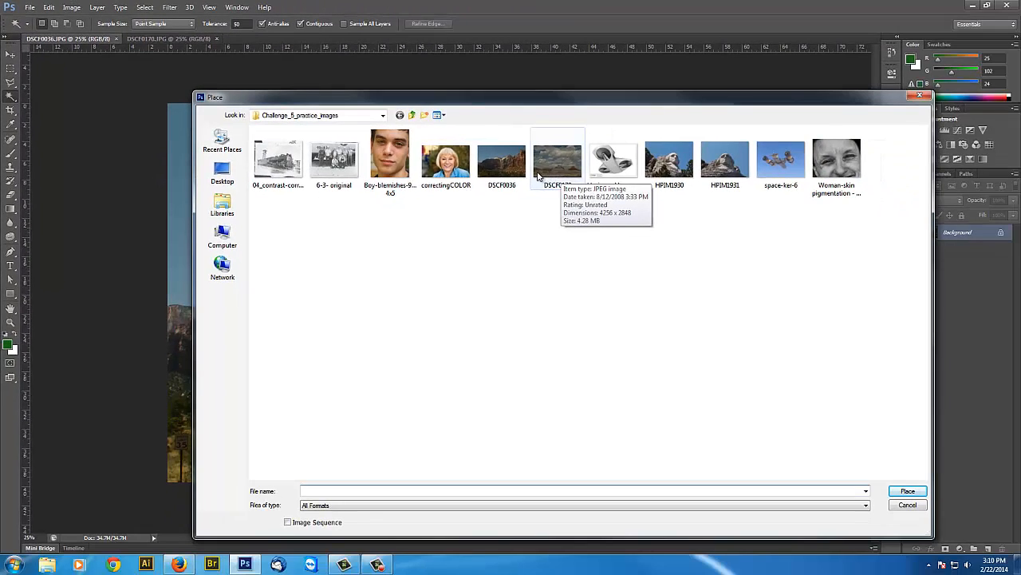
click(908, 505)
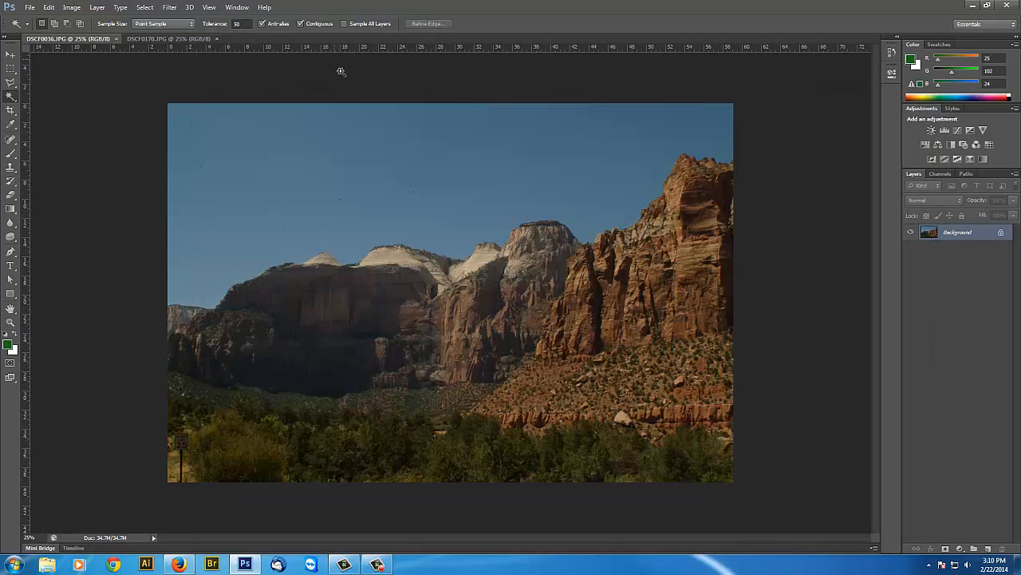
Step: Float the DSCF0170.JPG document in its own window and dock it back beside DSCF0036.JPG
click(164, 39)
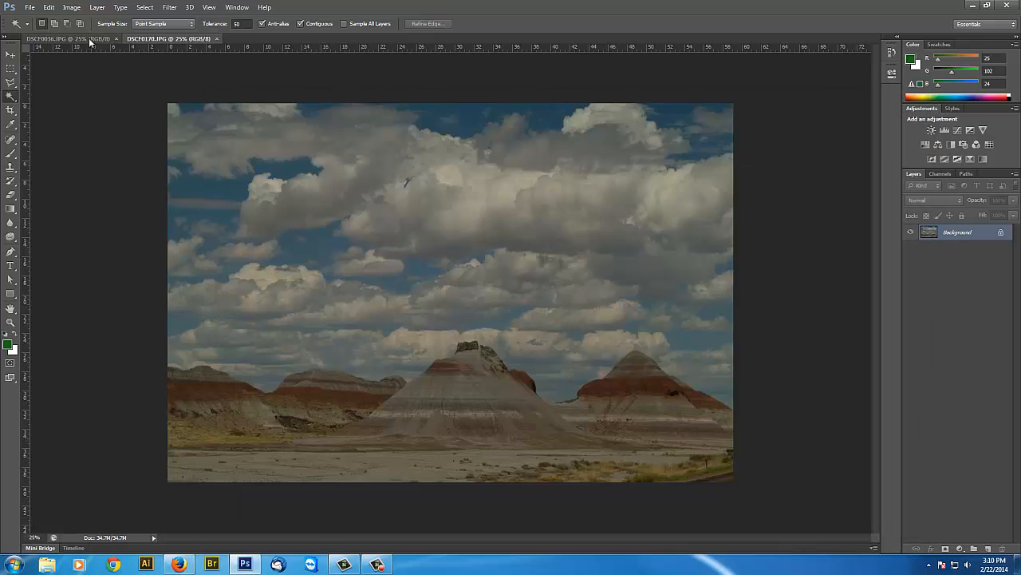
click(89, 38)
drag(153, 37, 289, 142)
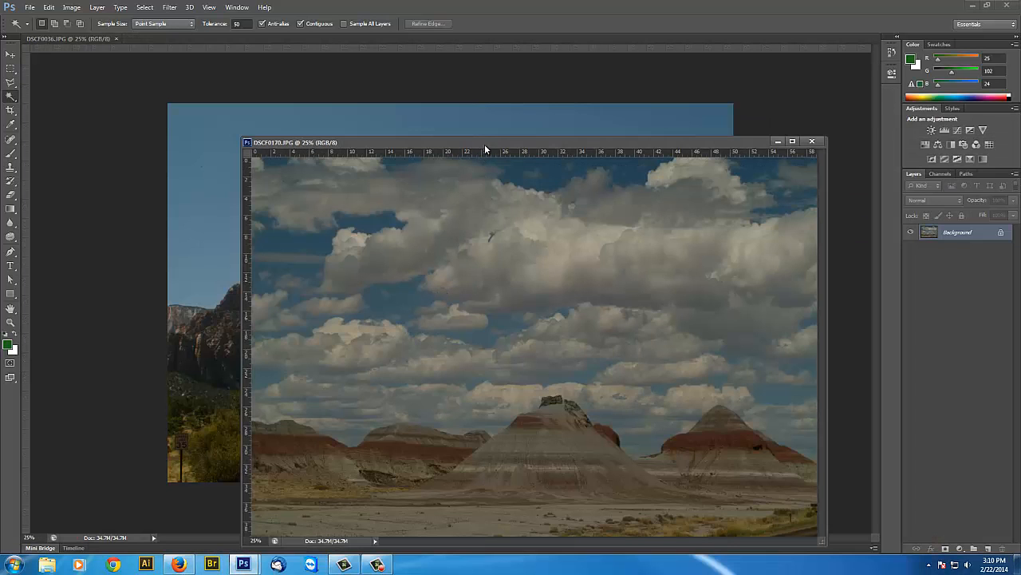
drag(484, 145, 538, 97)
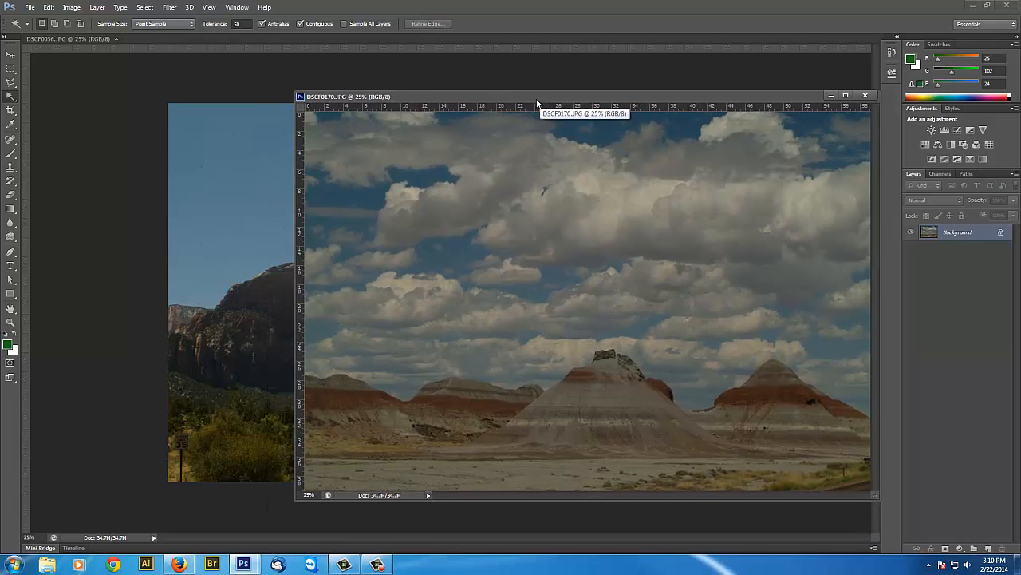
drag(538, 102, 351, 39)
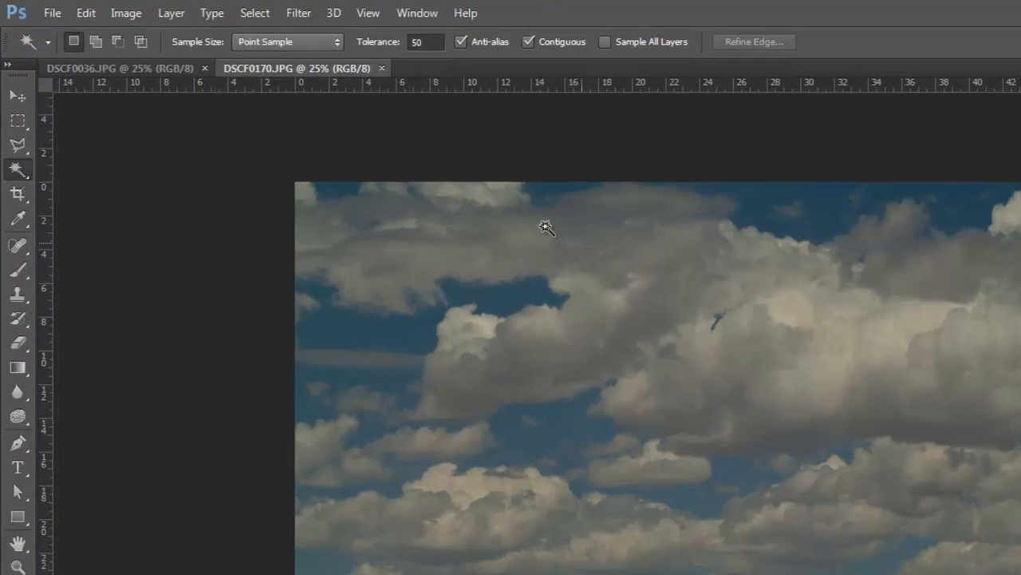
Step: Arrange the two open documents side by side in the 2-up Vertical layout
click(416, 14)
mouse_move(428, 34)
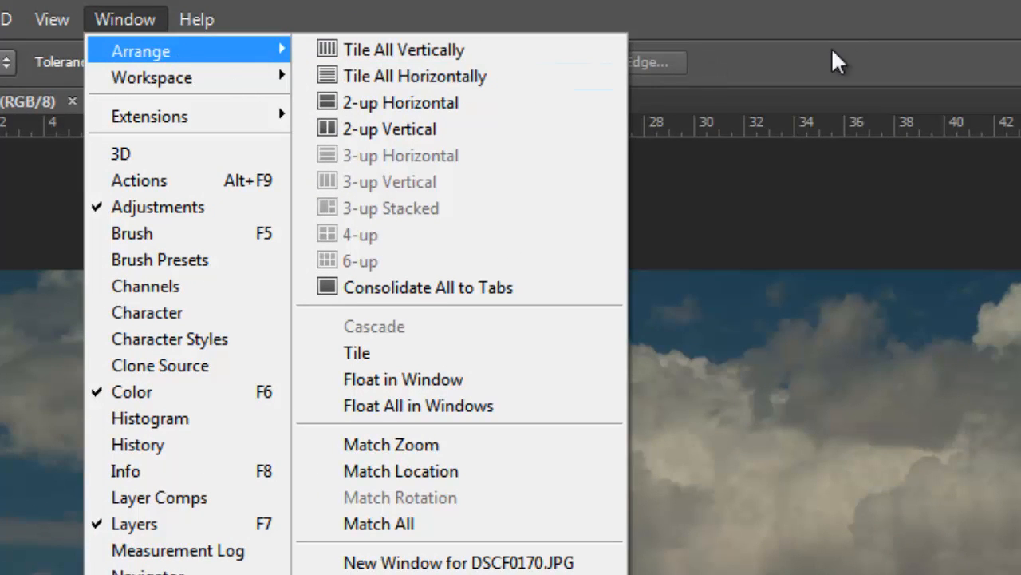
mouse_move(206, 21)
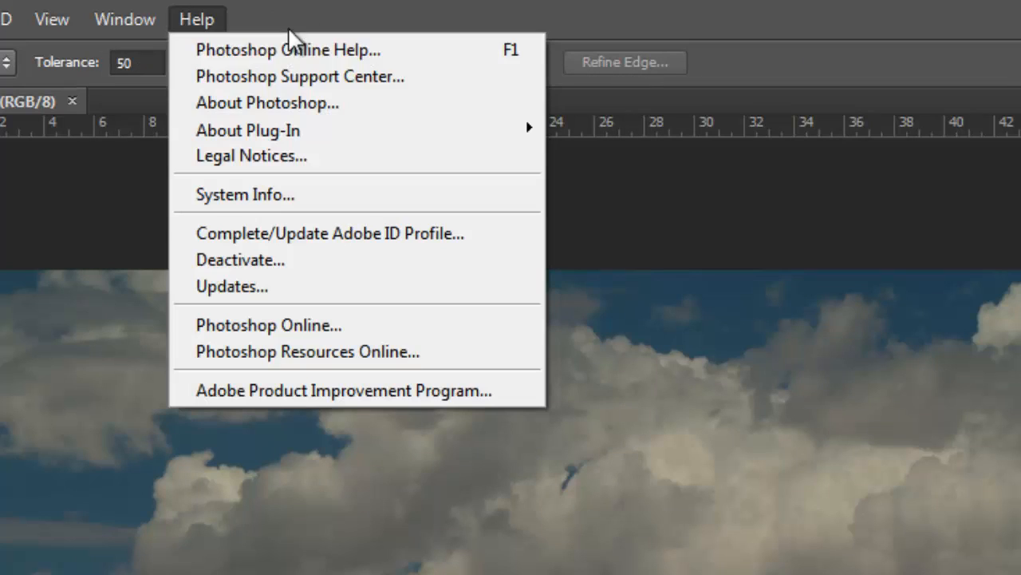
mouse_move(144, 22)
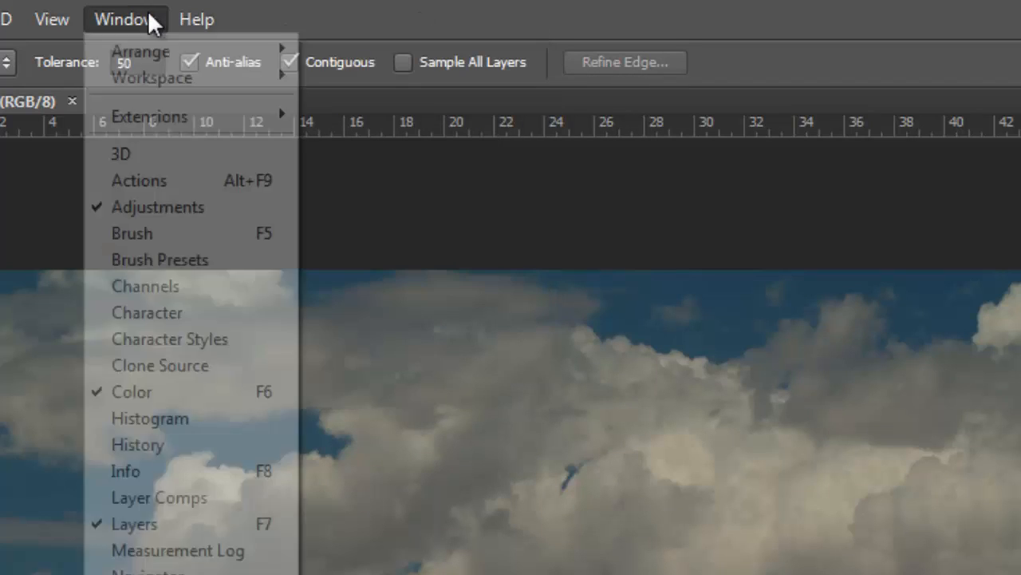
mouse_move(167, 62)
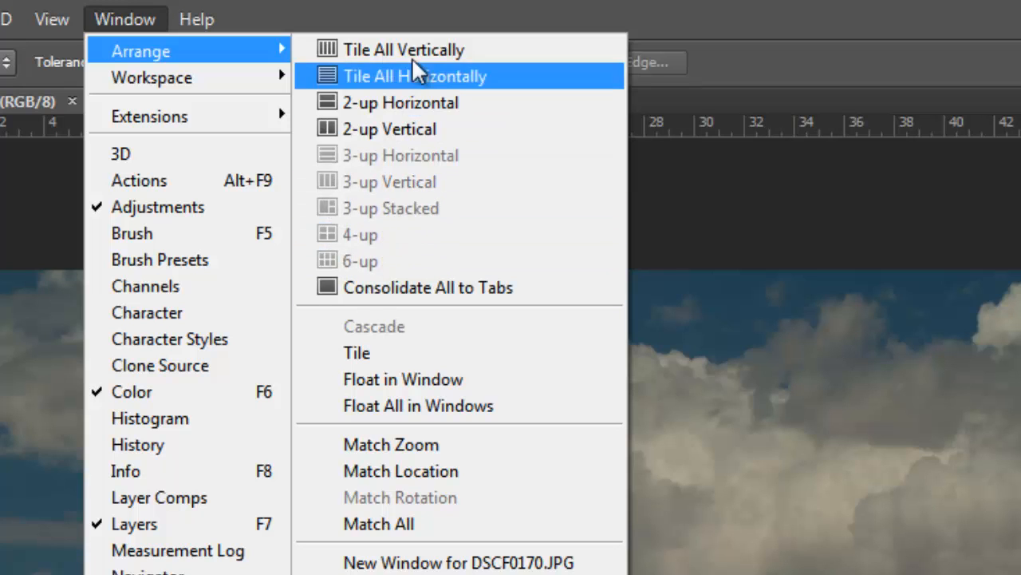
click(378, 127)
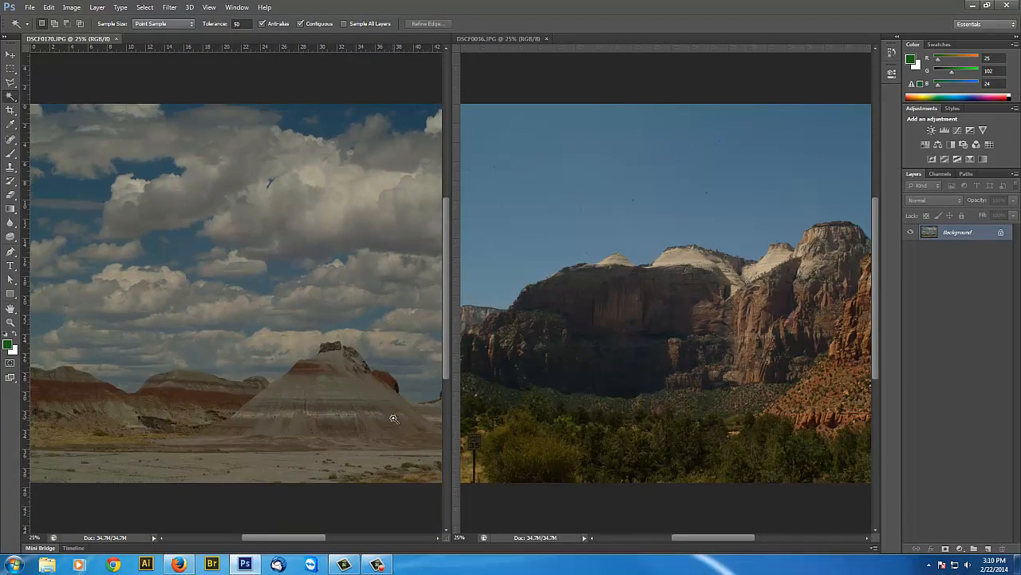
Step: Copy the Background layer of DSCF0036.JPG into DSCF0170.JPG with the Move tool and close DSCF0036.JPG
click(633, 325)
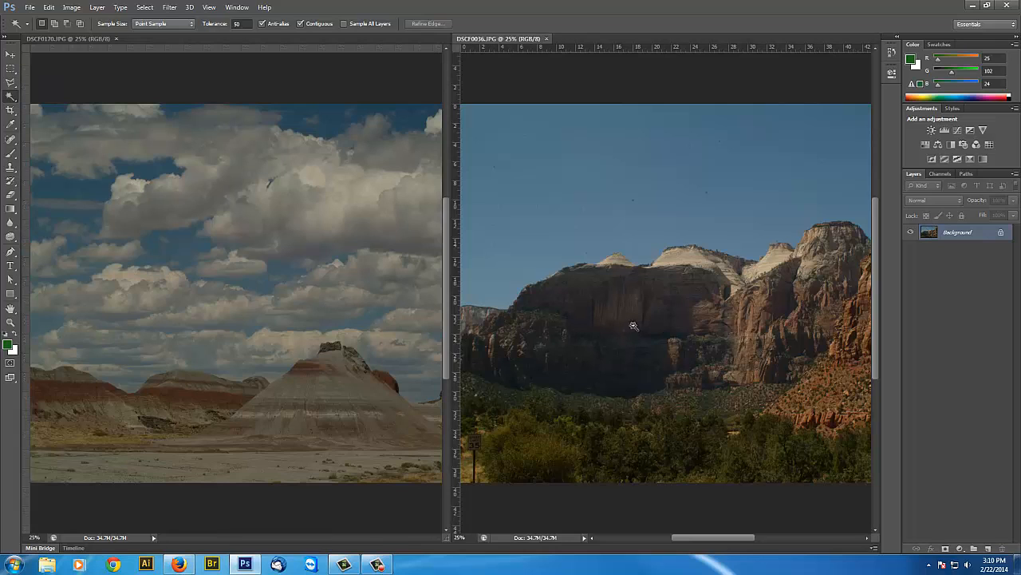
click(352, 330)
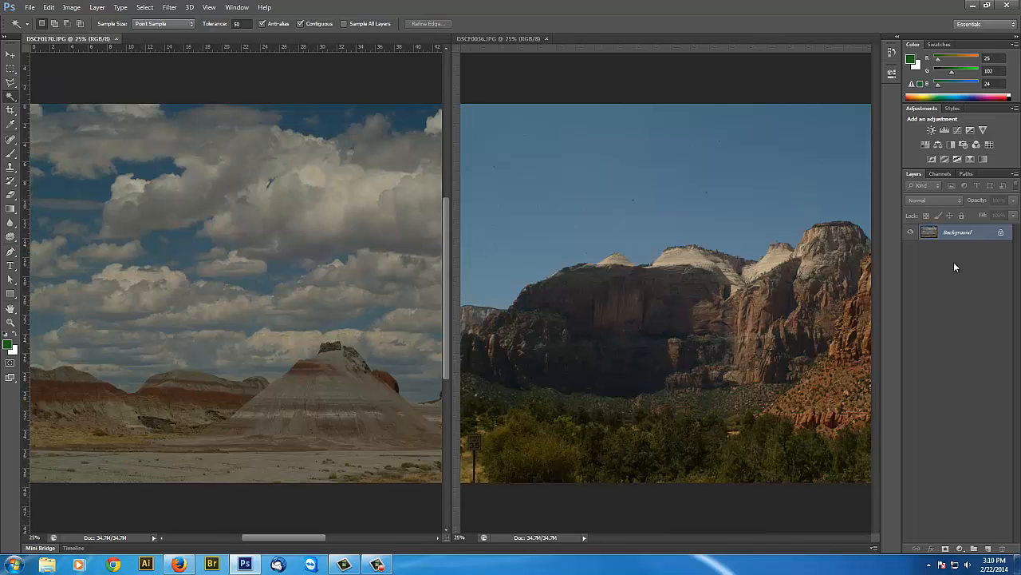
click(594, 334)
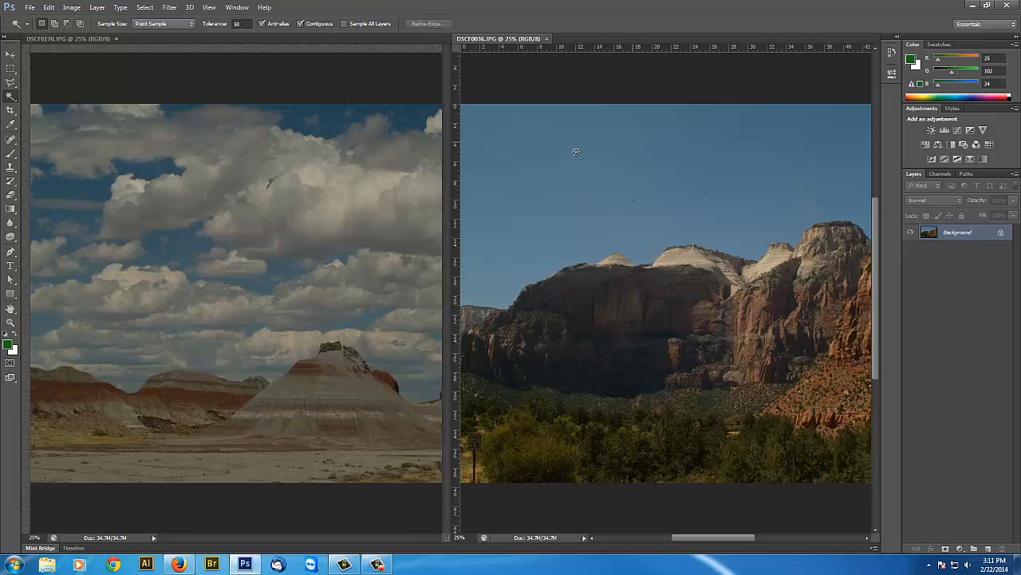
click(10, 55)
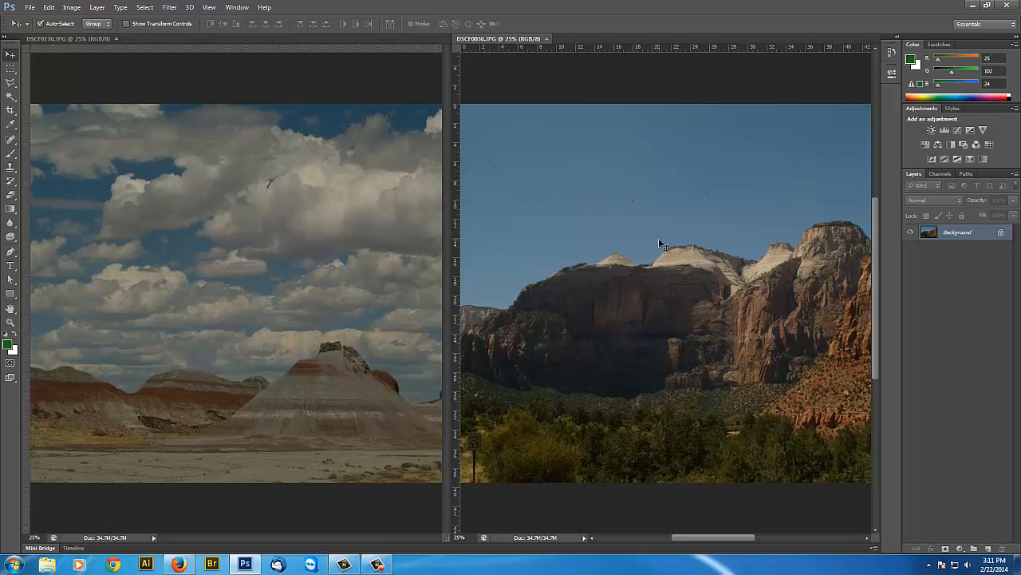
drag(942, 233, 285, 212)
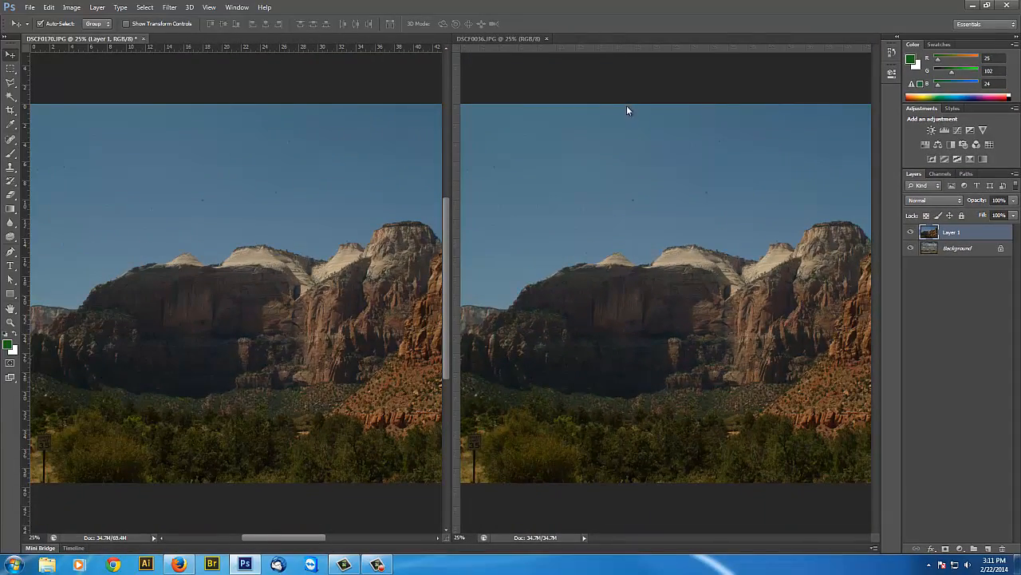
click(547, 39)
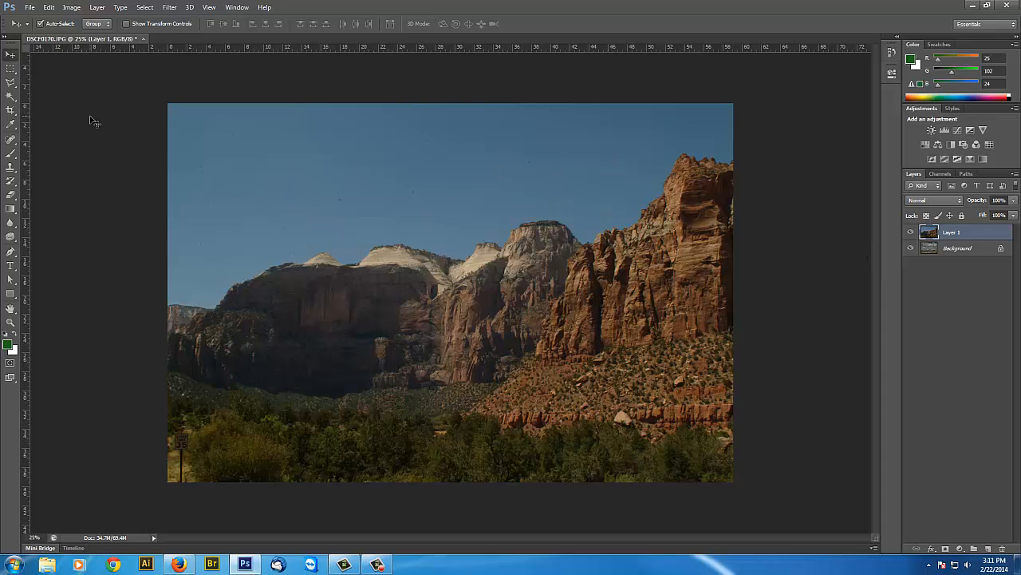
Step: Erase a small patch of blue sky in the upper-left corner of Layer 1 with the Eraser tool
click(11, 195)
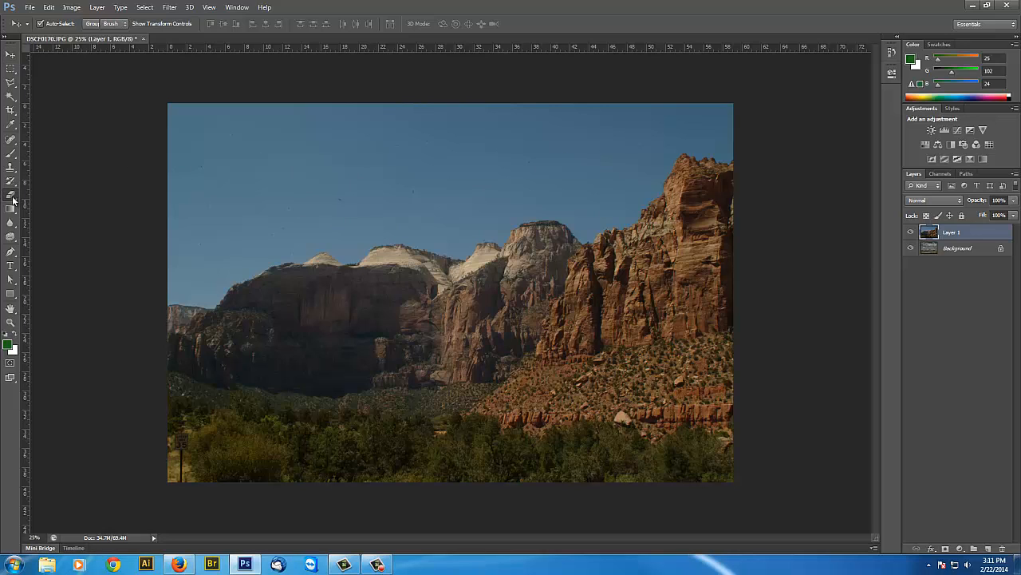
mouse_move(240, 110)
mouse_down()
mouse_move(166, 112)
mouse_move(251, 109)
mouse_move(161, 136)
mouse_move(225, 129)
mouse_up()
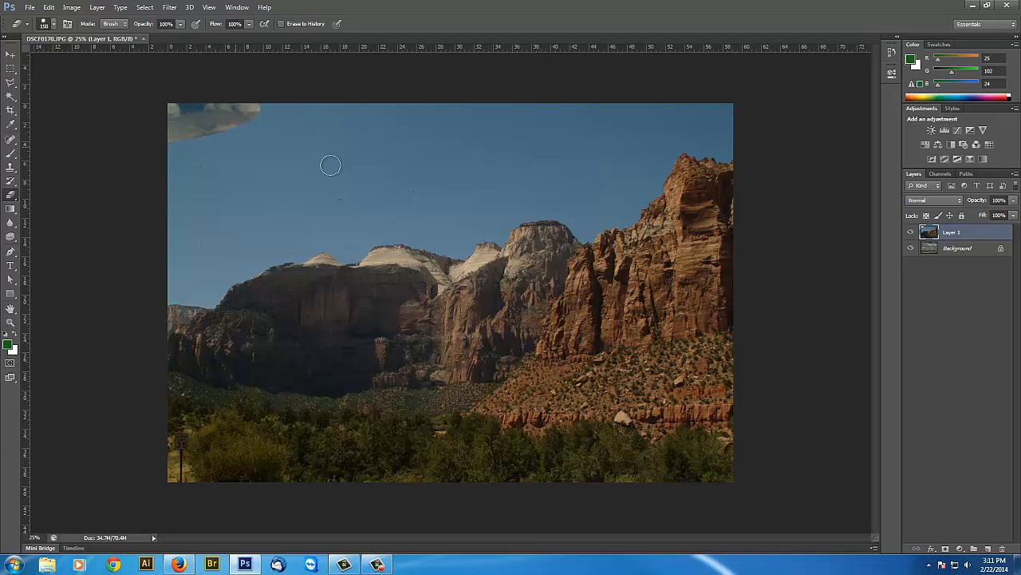
Step: Try selecting Layer 1's blue sky with the Magic Wand at a tolerance of 5, and clear the selection
click(12, 97)
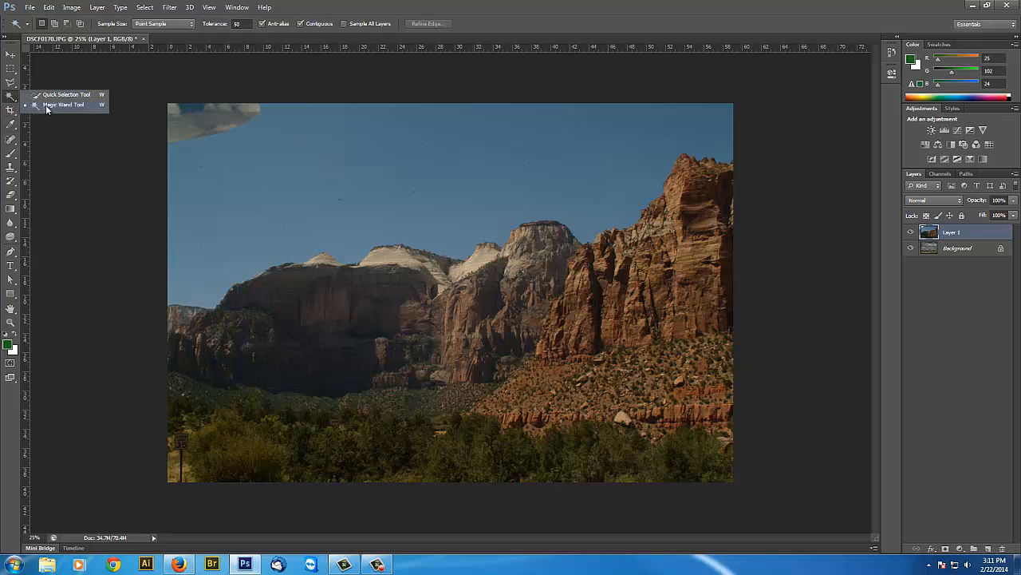
click(11, 82)
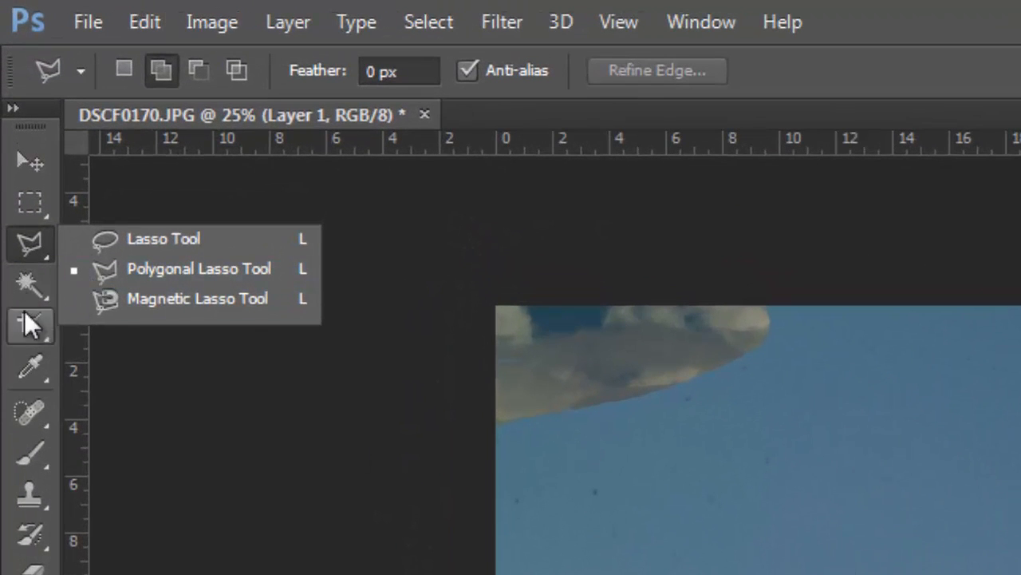
click(28, 281)
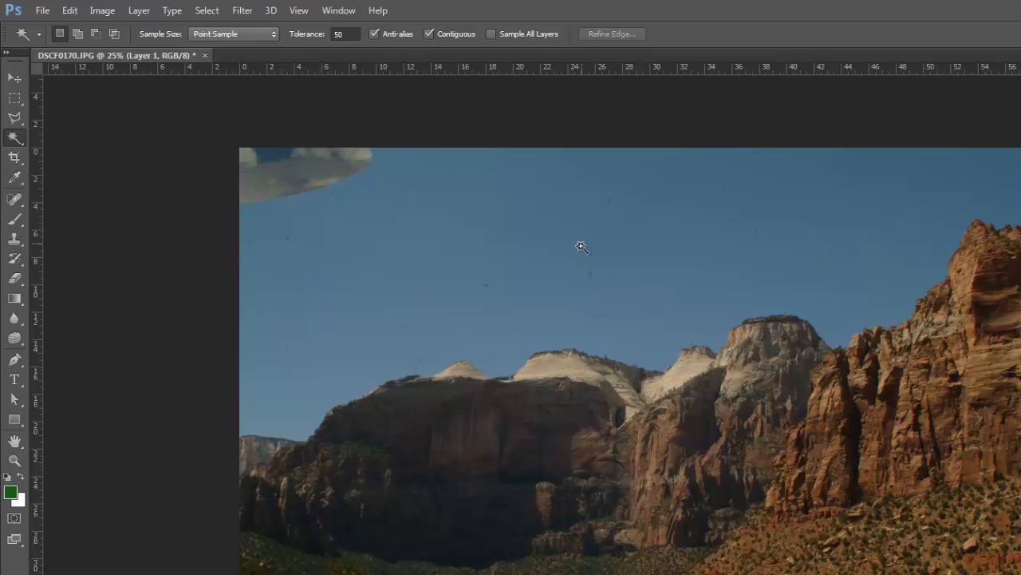
double_click(345, 34)
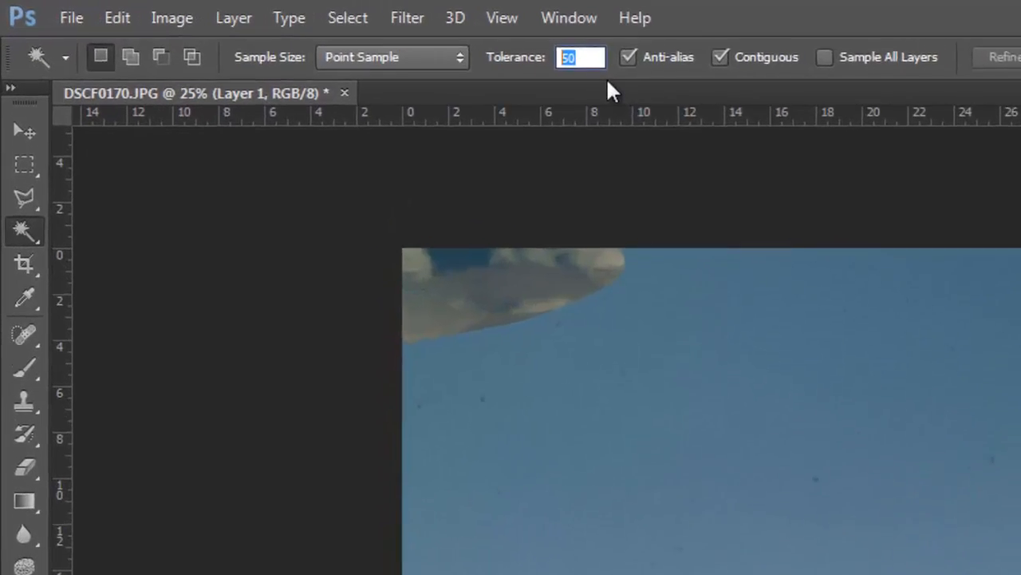
text(5)
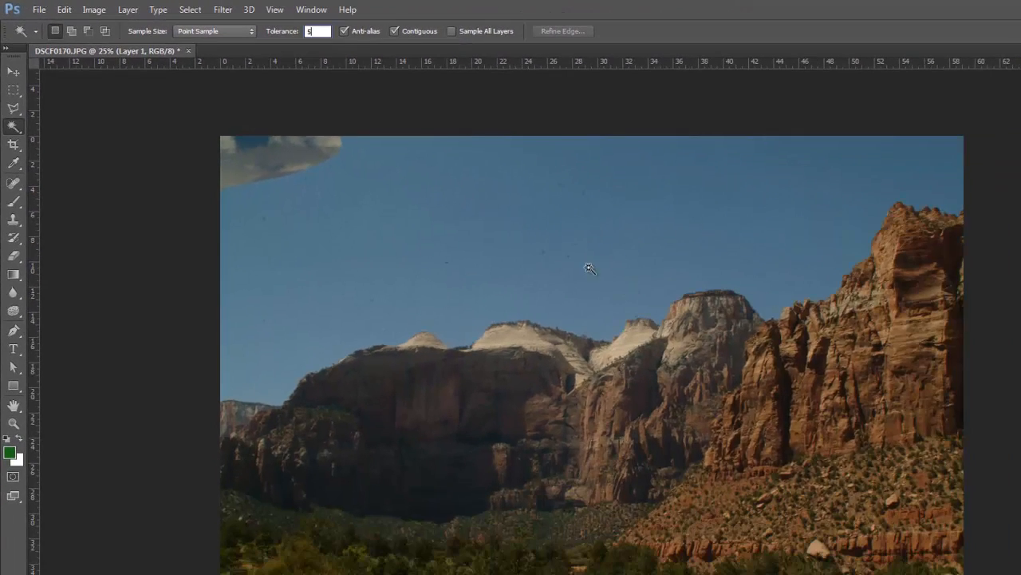
click(575, 202)
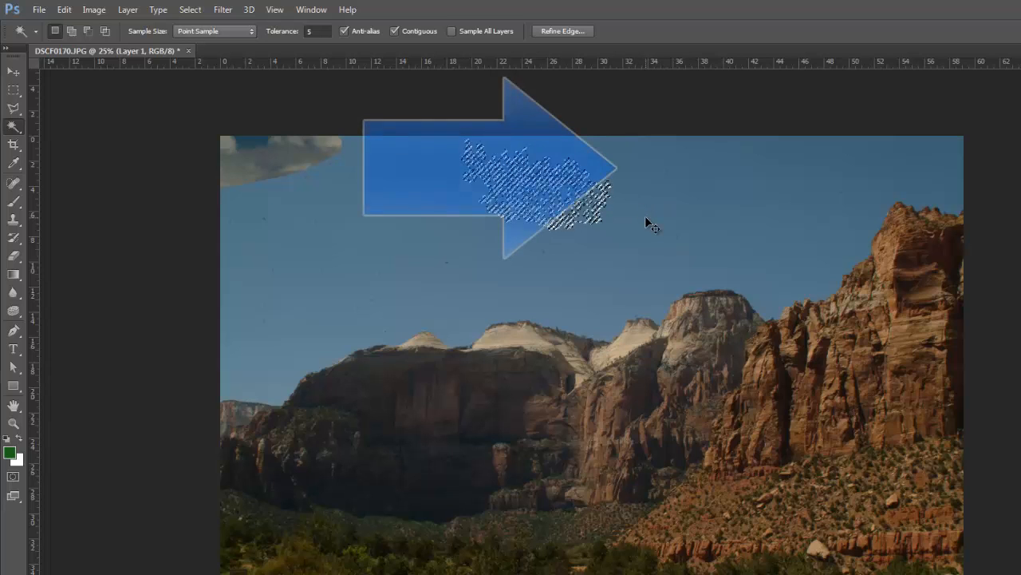
key(ctrl+d)
Step: Try deleting Layer 1's blue sky using a Magic Wand selection at tolerance 32, and undo the deletion and deselect
click(319, 31)
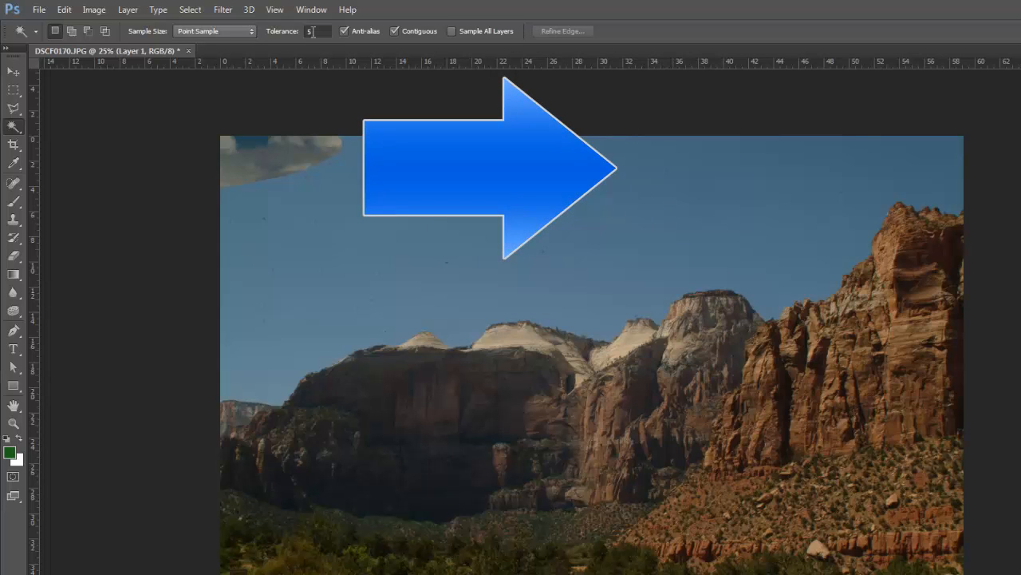
key(Return)
click(423, 185)
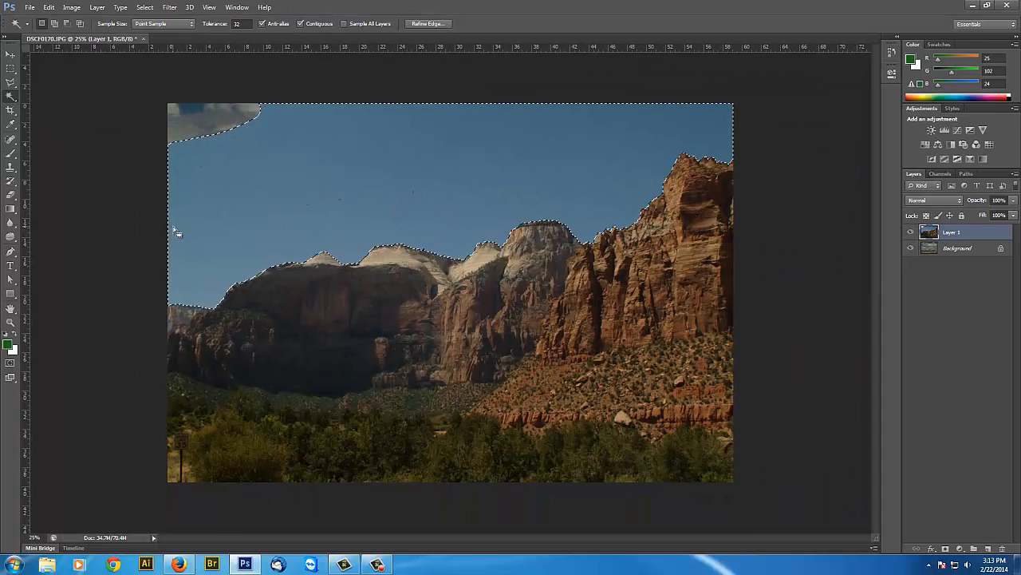
key(Delete)
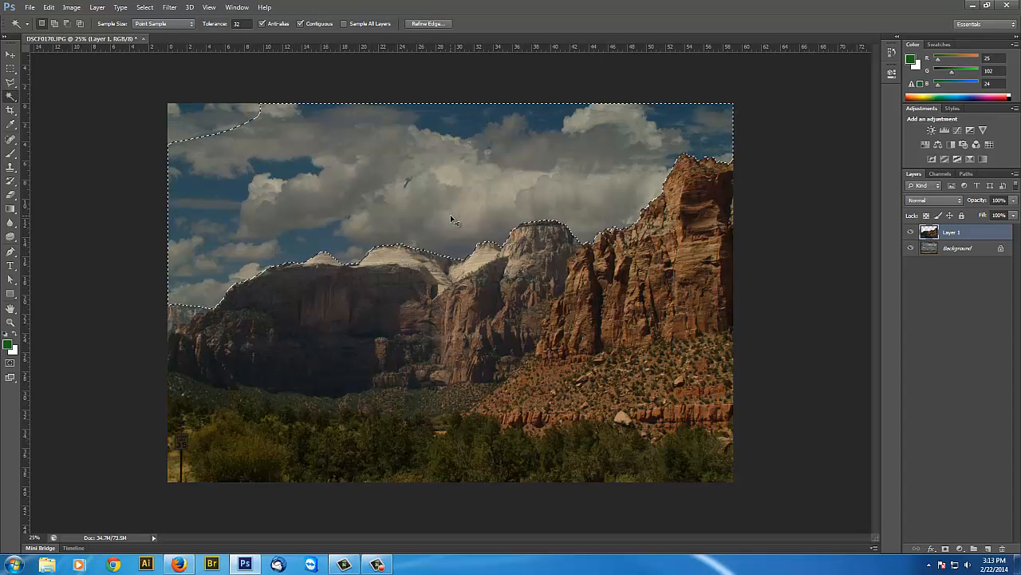
key(ctrl+z)
key(ctrl+d)
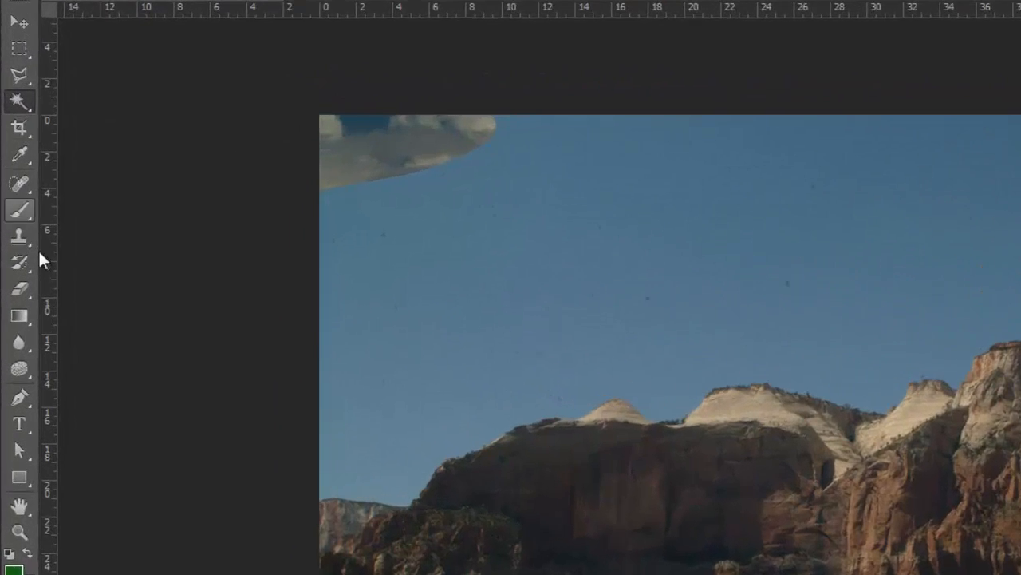
Step: Erase Layer 1's remaining blue sky with the Magic Eraser tool and check the ridge edges up close
click(41, 387)
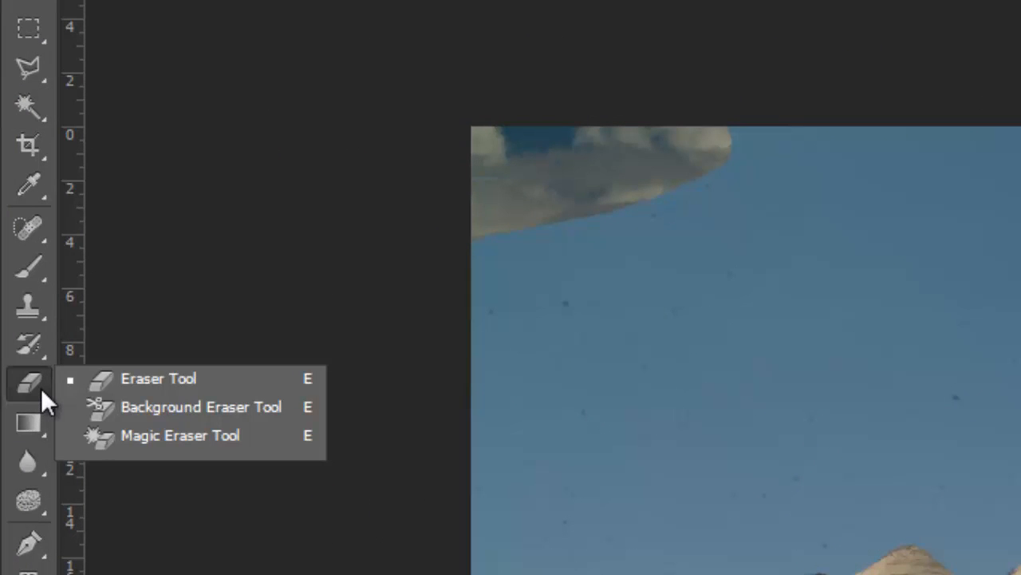
click(116, 440)
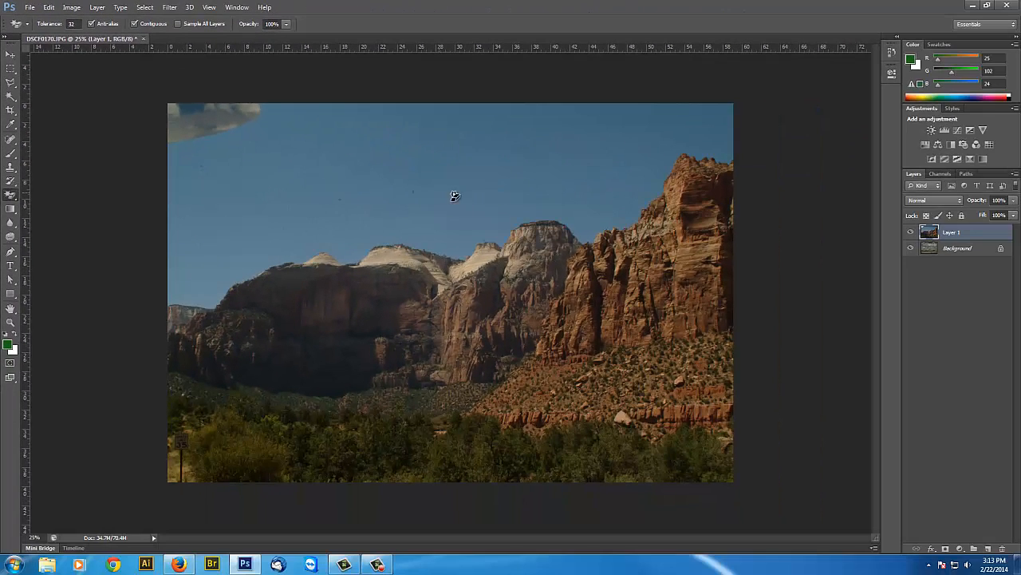
click(451, 196)
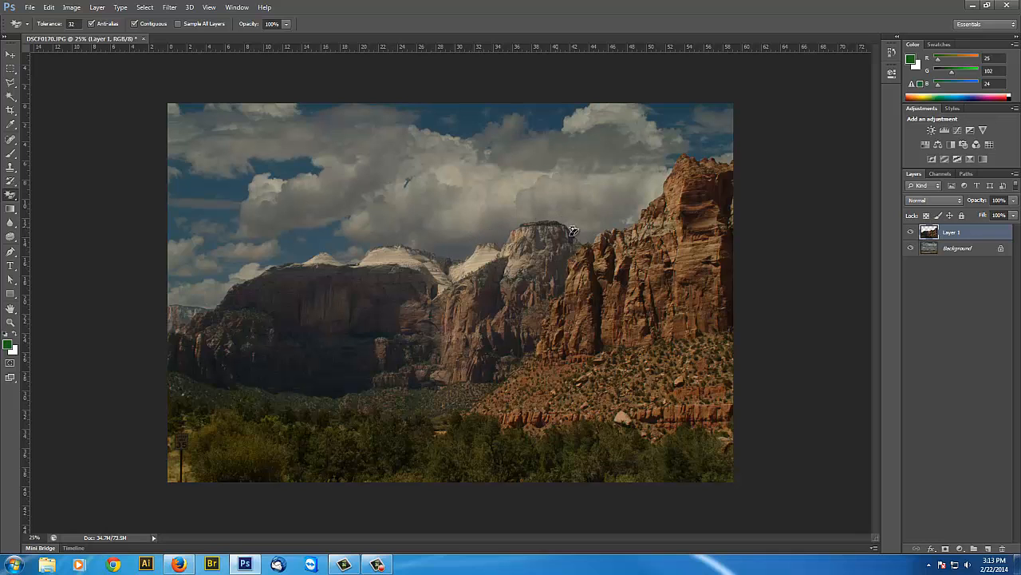
key(ctrl+plus)
key(ctrl+plus)
key(ctrl+plus)
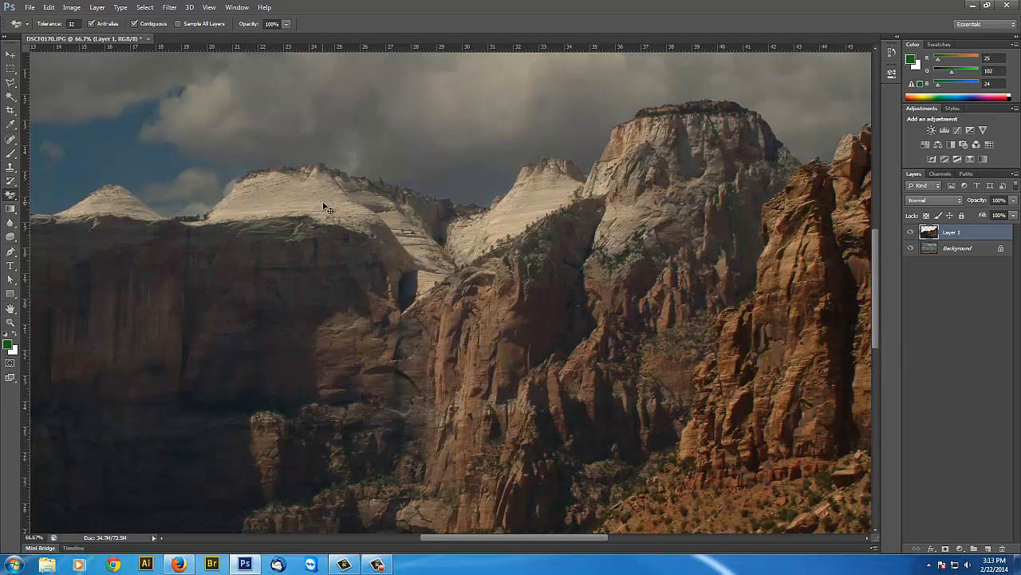
key(ctrl+minus)
key(ctrl+minus)
key(ctrl+minus)
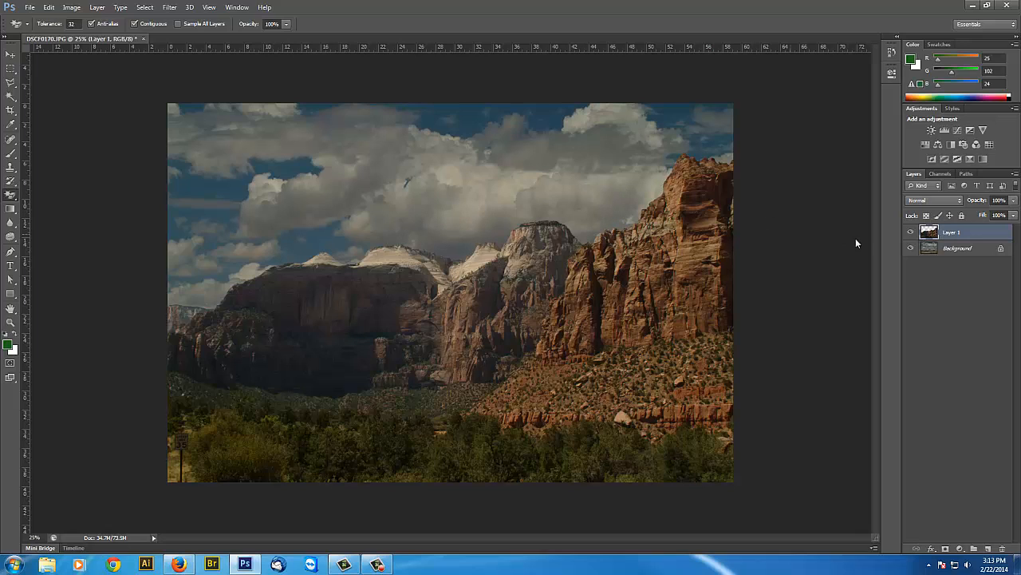
Step: Hide the Background layer and add a new layer beneath Layer 1 filled with the green foreground color
click(910, 246)
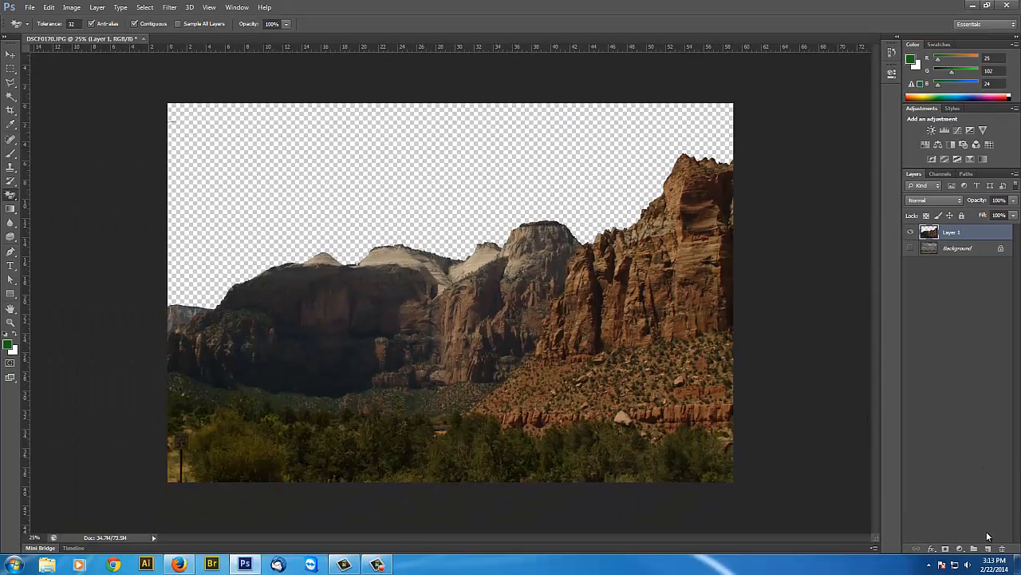
click(989, 549)
drag(963, 232, 962, 258)
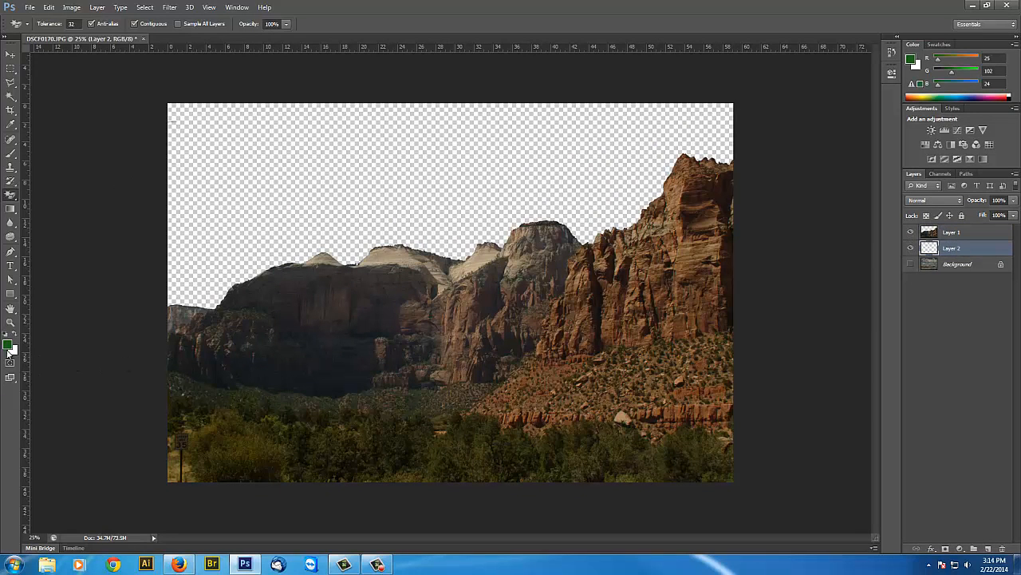
click(406, 434)
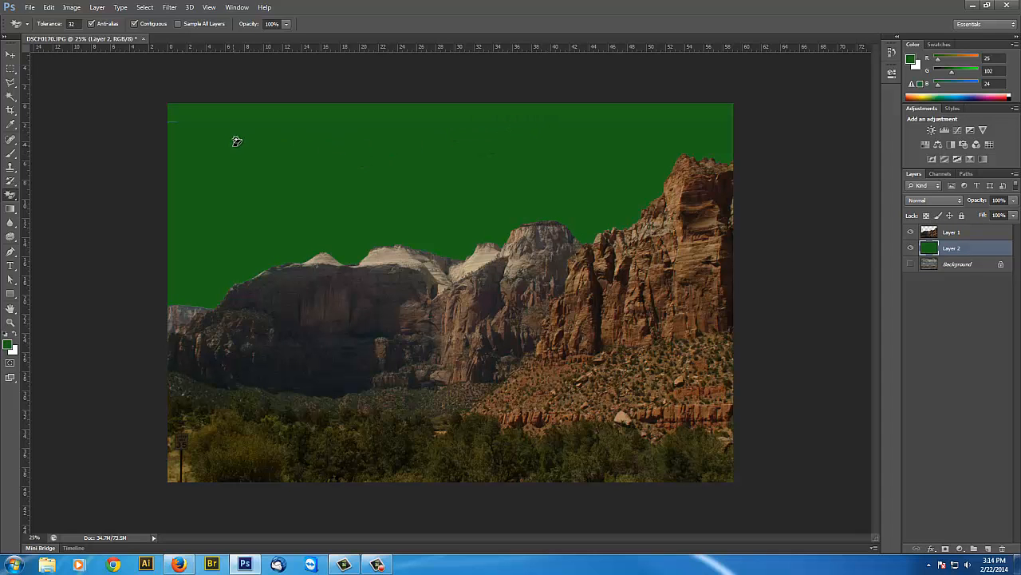
Step: Erase the leftover blue streak in the upper-left corner of Layer 1 with the Eraser tool
key(ctrl+plus)
key(ctrl+plus)
key(ctrl+plus)
mouse_move(187, 138)
mouse_down()
mouse_move(444, 235)
mouse_move(738, 383)
mouse_up()
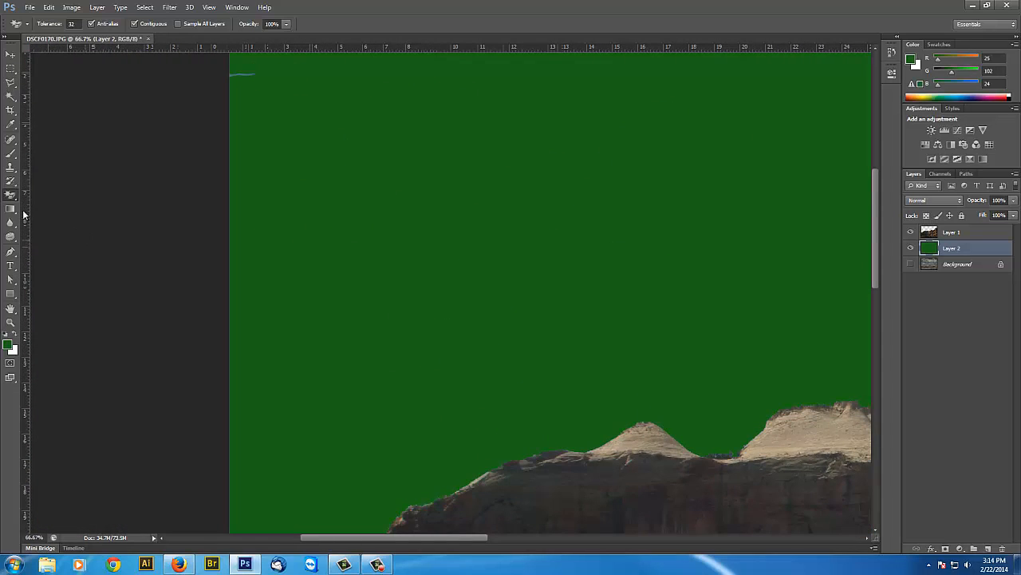
drag(14, 199, 28, 203)
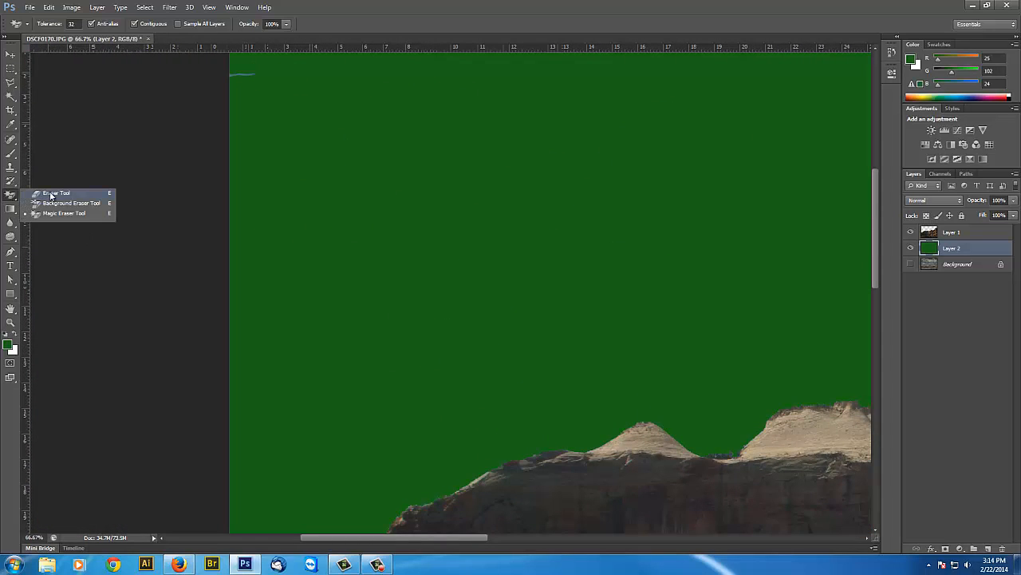
click(51, 194)
drag(338, 79, 247, 80)
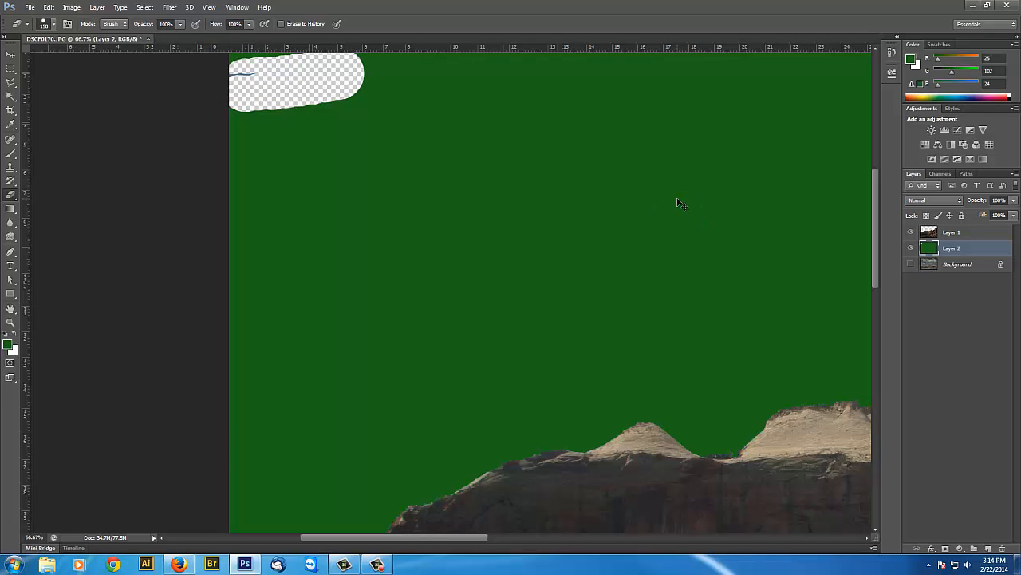
key(ctrl+z)
click(962, 233)
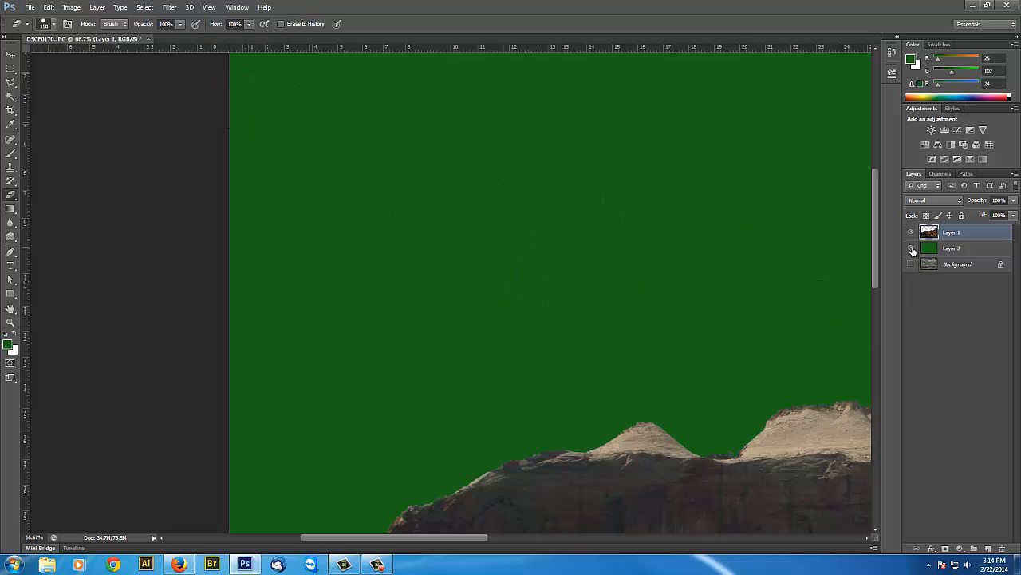
Step: Delete the green-filled Layer 2 and show the Background layer again
key(ctrl+minus)
key(ctrl+minus)
drag(793, 264, 530, 187)
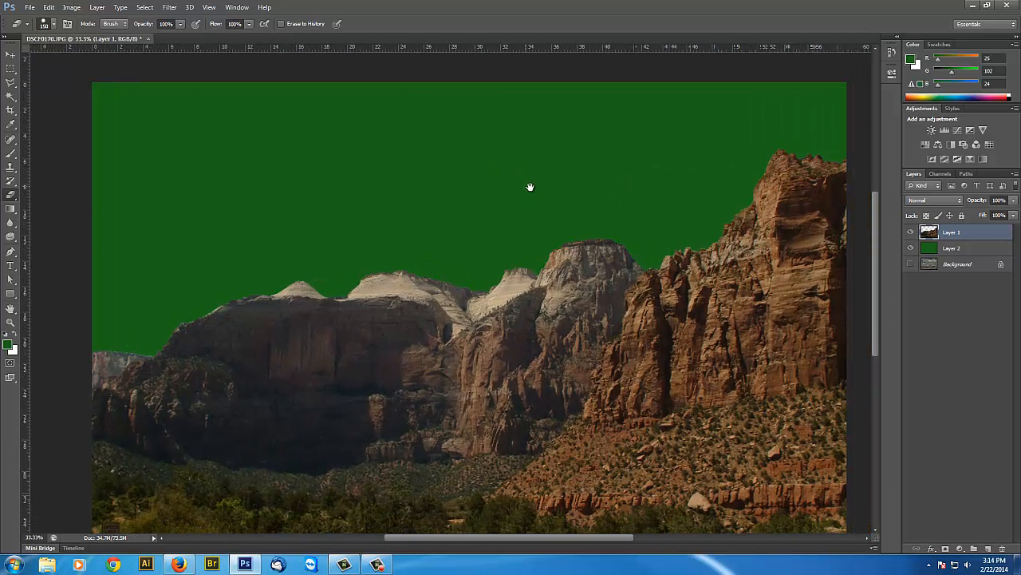
click(910, 250)
drag(967, 254, 1003, 549)
click(910, 249)
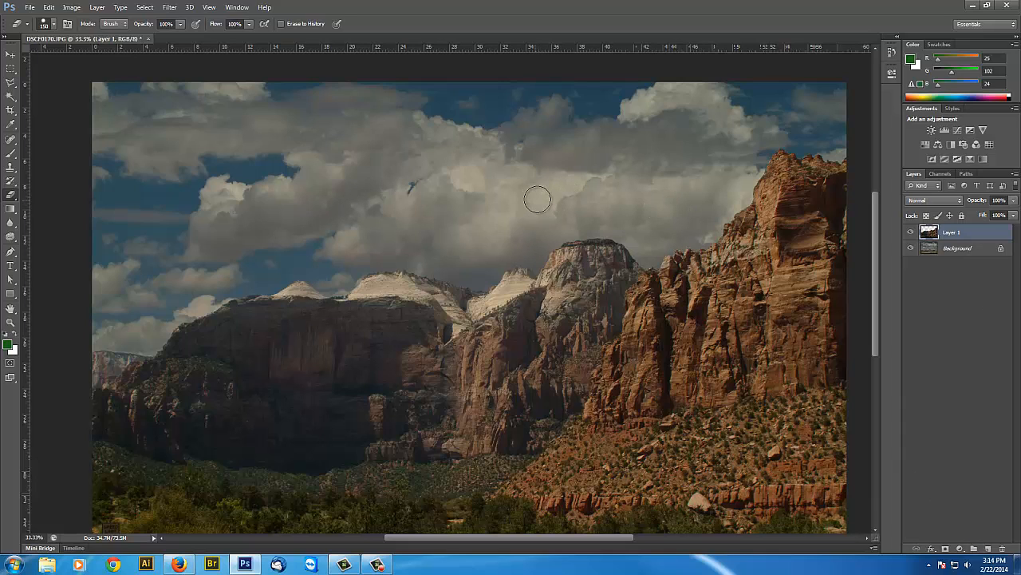
Step: Add a Levels adjustment directly above the Background layer with a white input level of 177, and compare the clouds before and after
click(951, 251)
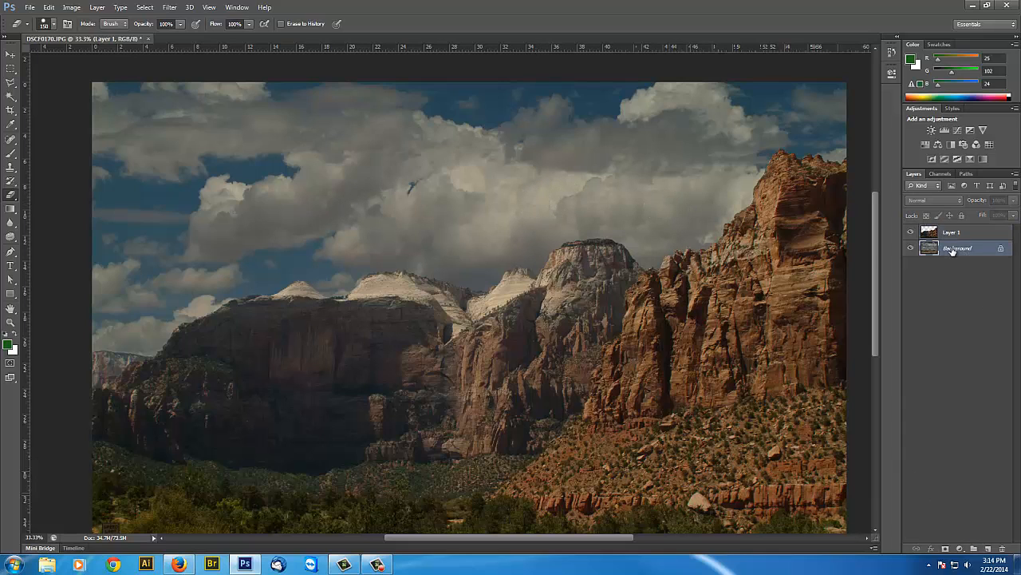
click(960, 549)
click(955, 367)
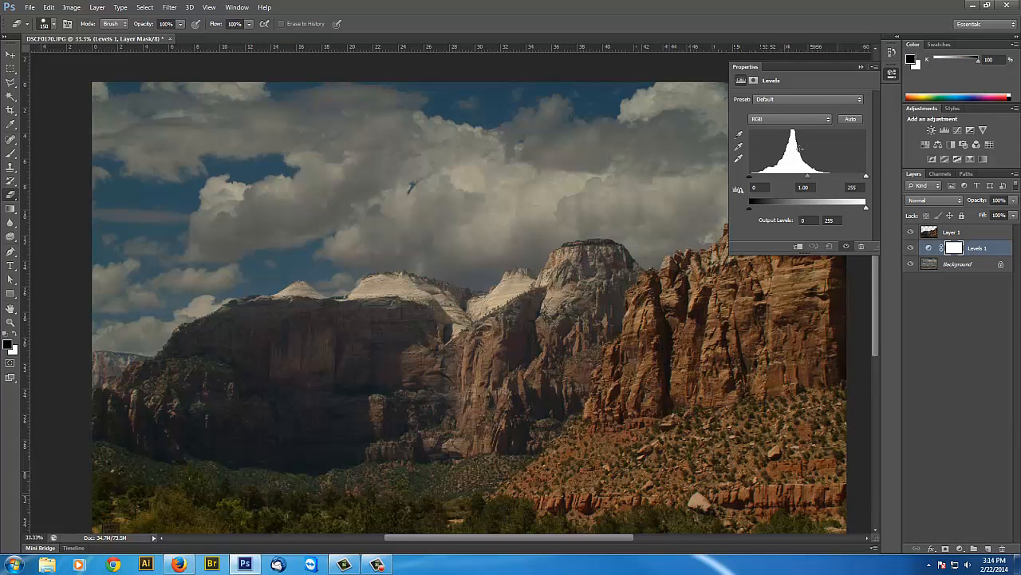
drag(867, 175, 864, 176)
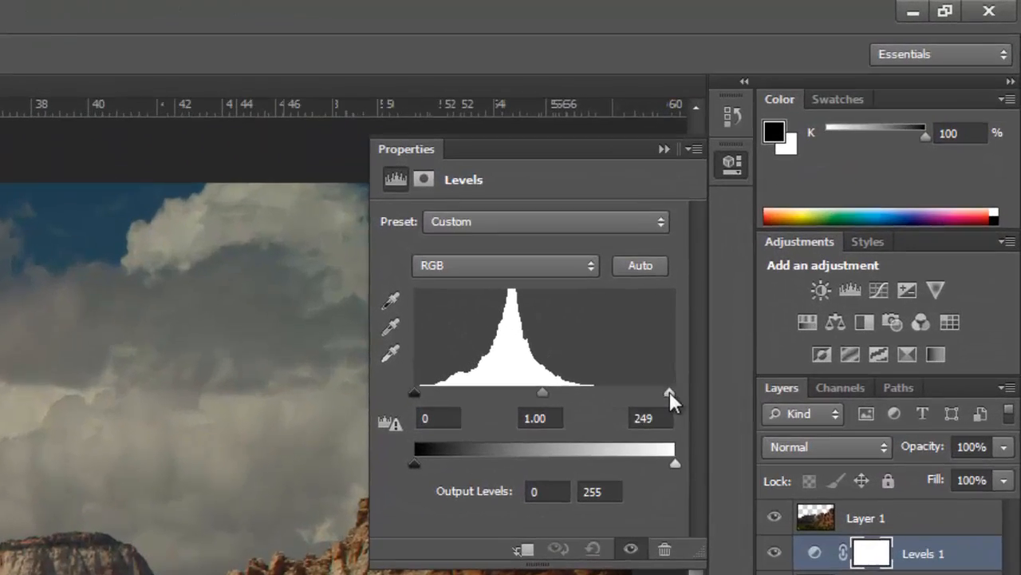
drag(659, 392, 598, 393)
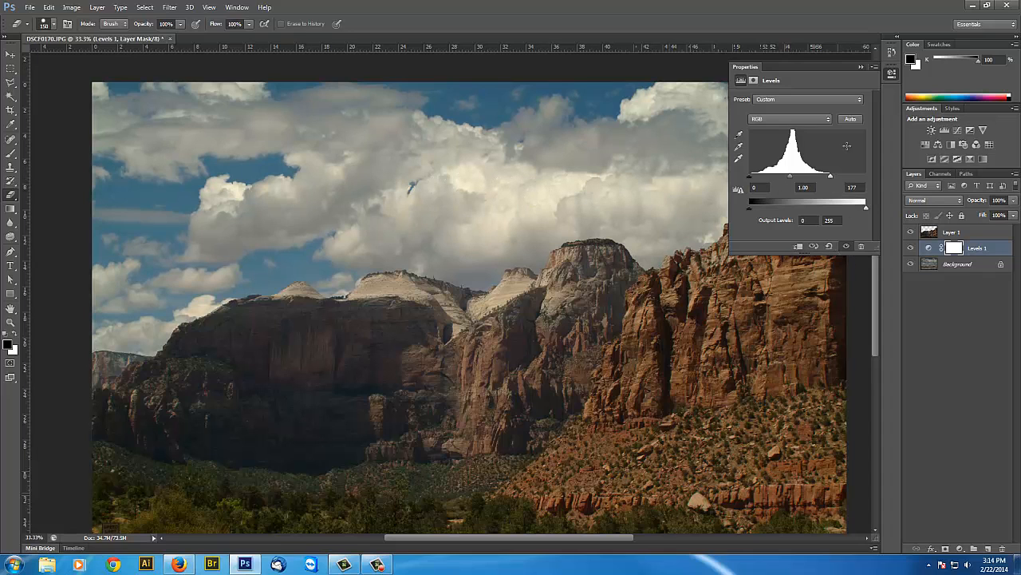
click(912, 249)
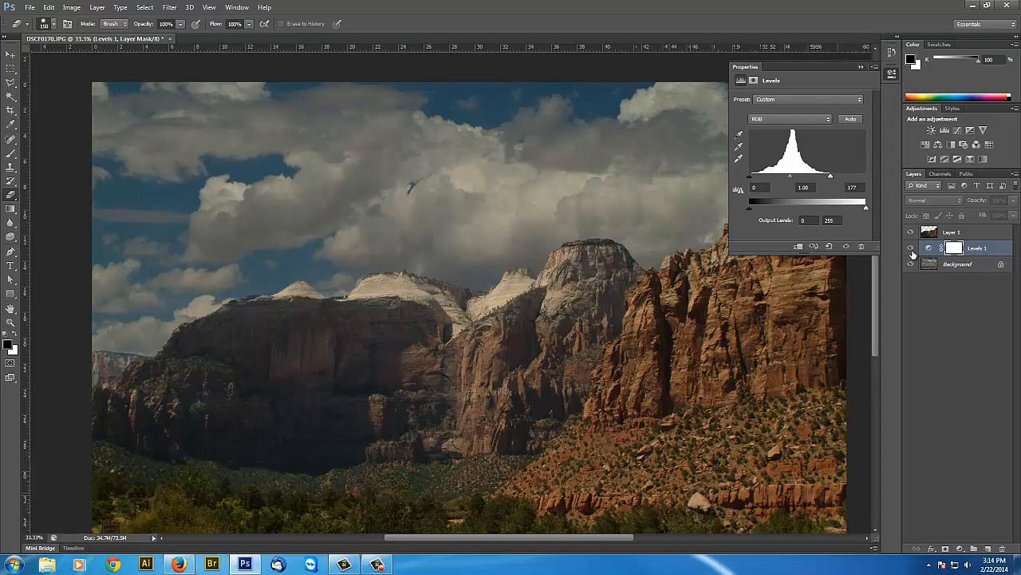
click(911, 249)
click(912, 249)
click(911, 249)
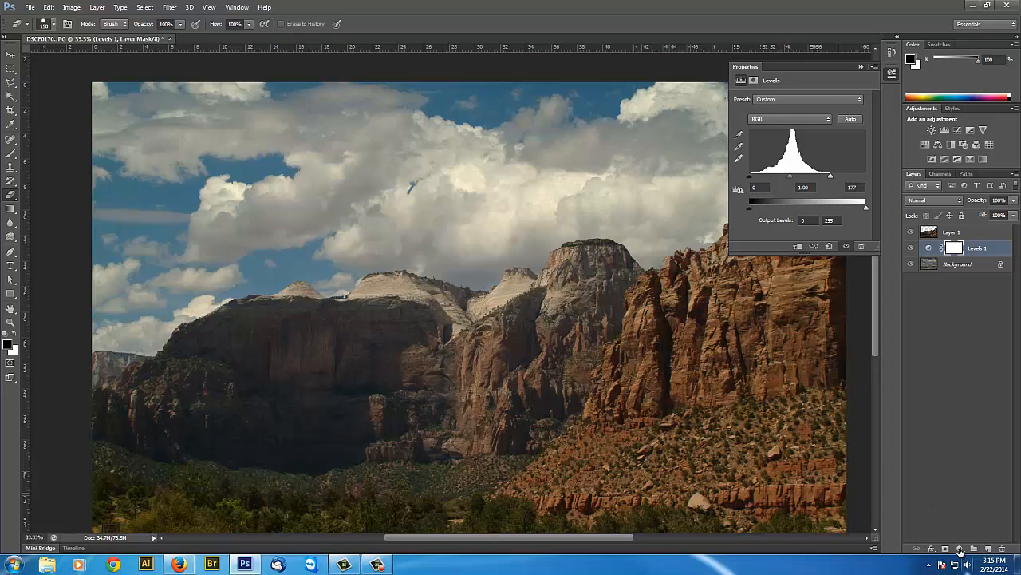
Step: Try a Levels adjustment above Layer 1 with a white input level of 175, and delete that adjustment layer
click(978, 234)
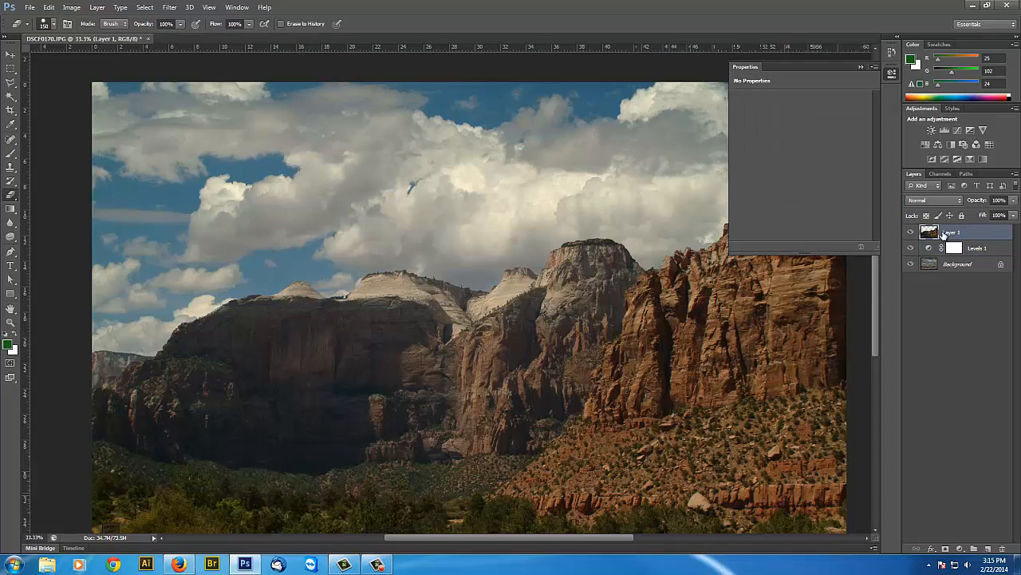
click(960, 549)
click(943, 369)
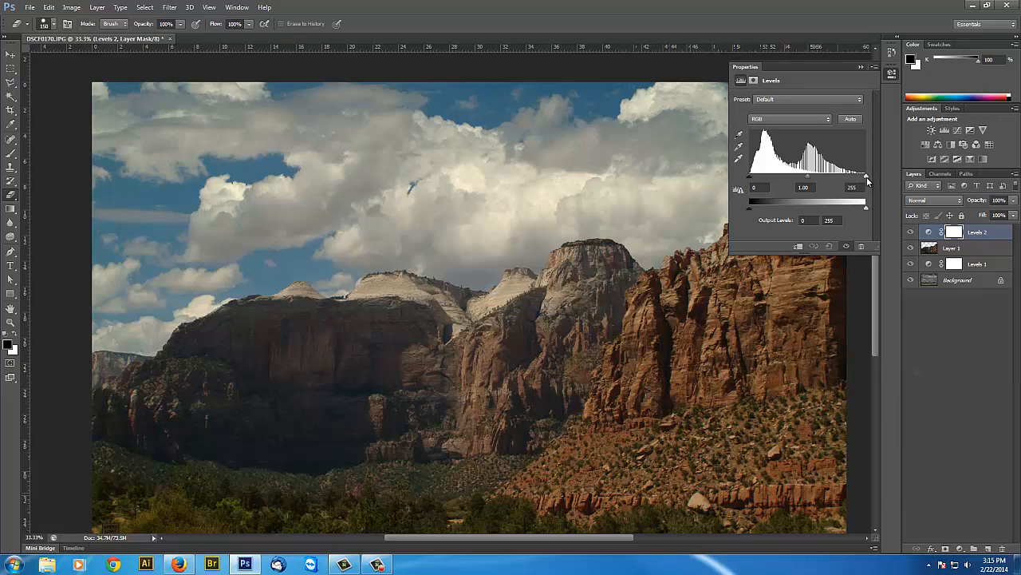
drag(868, 182, 831, 183)
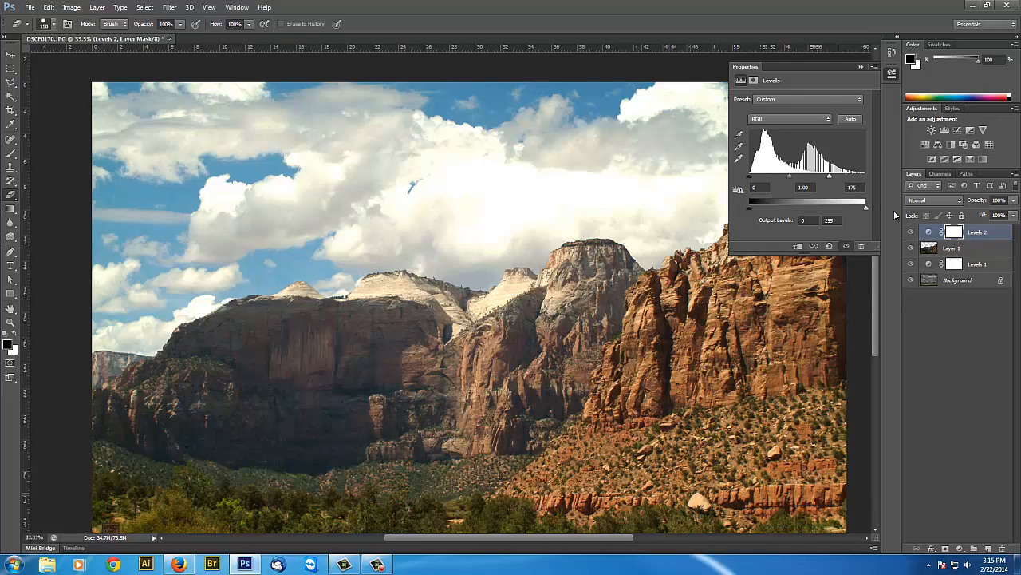
drag(995, 237, 1002, 549)
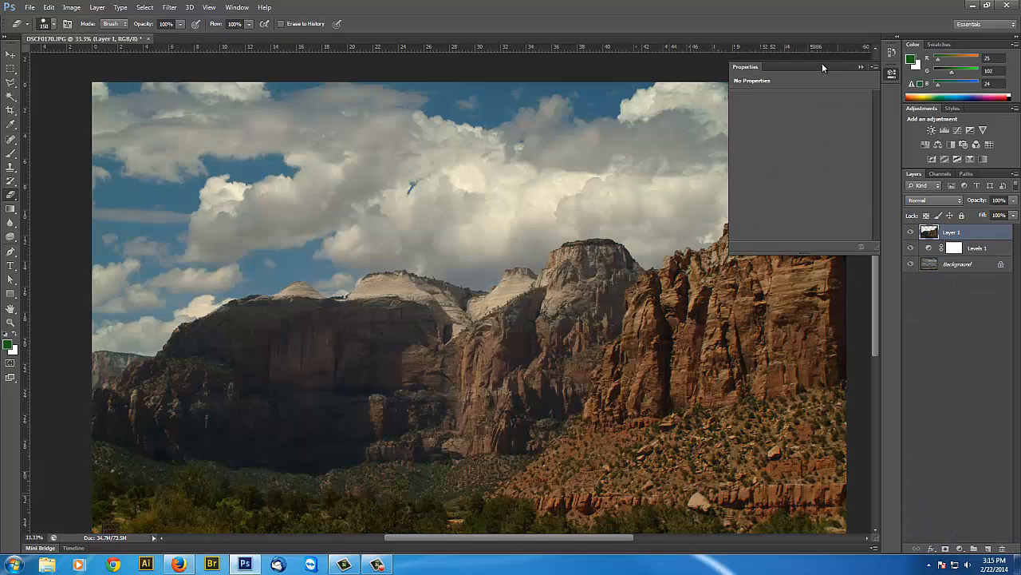
Step: Hide the Background layer to isolate the canyon cutout on Layer 1
drag(822, 64, 832, 55)
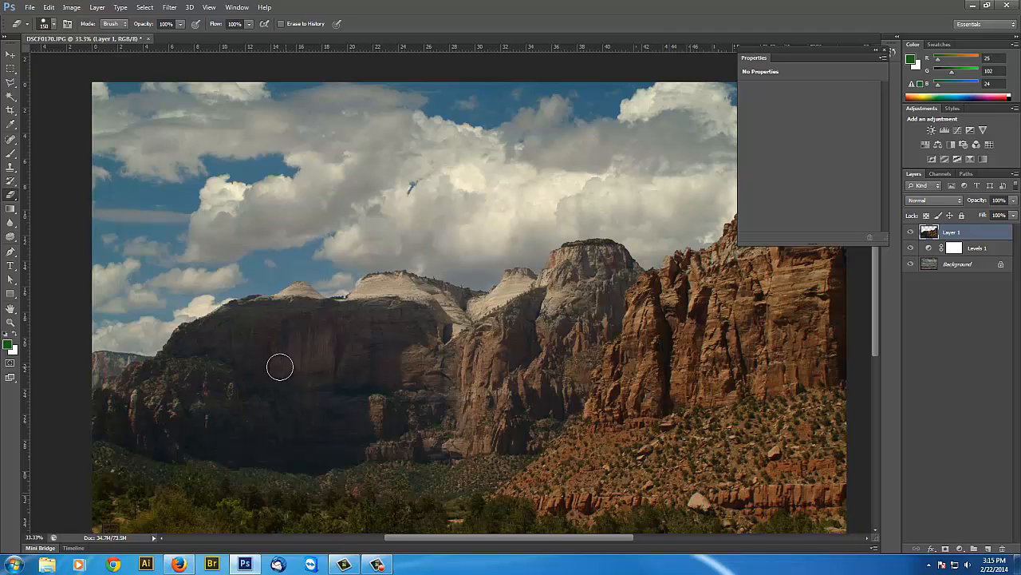
click(10, 83)
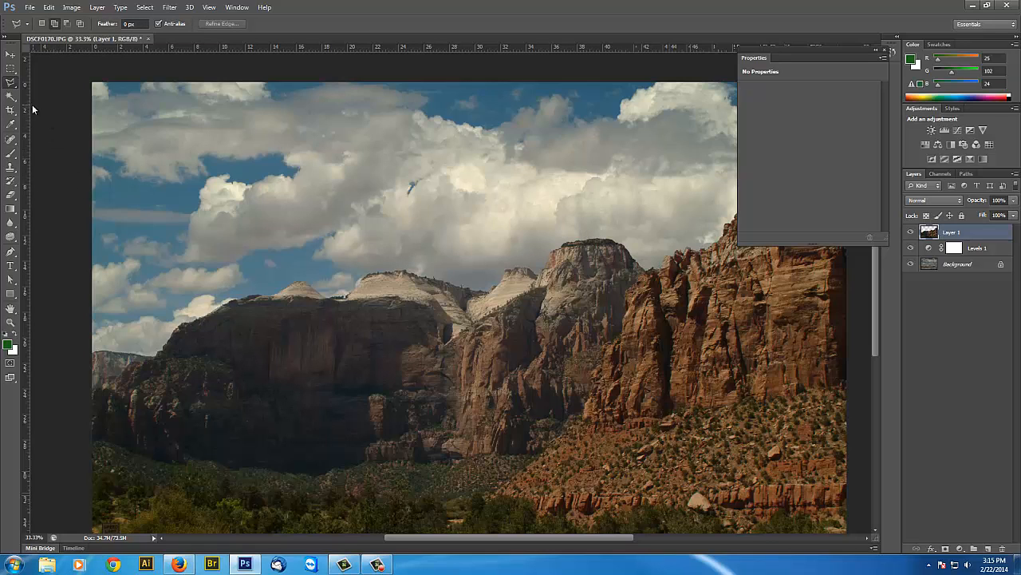
click(910, 264)
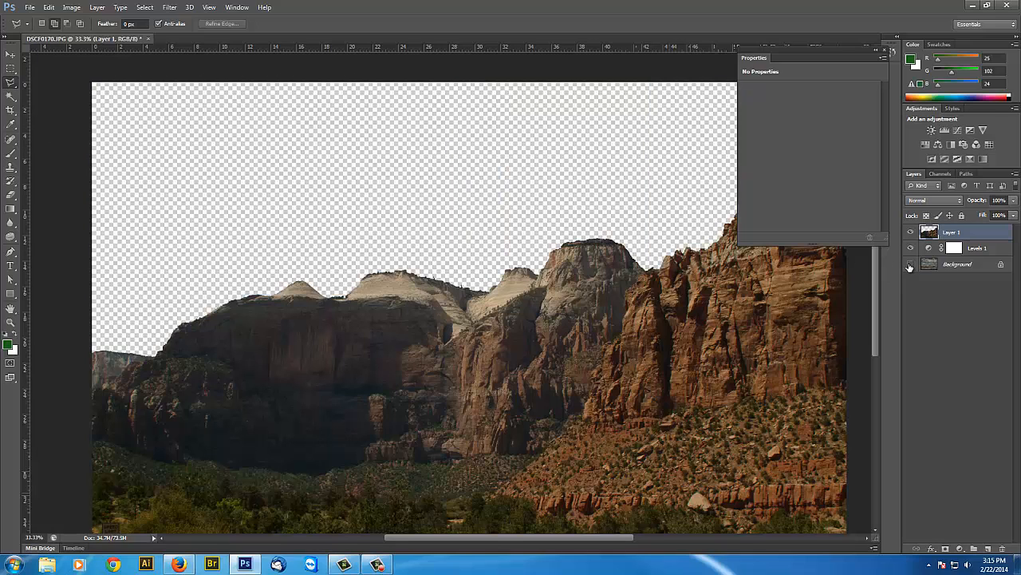
Step: Try selecting the canyon on Layer 1 by inverting a Magic Wand selection of the empty sky, and clear the selection
click(10, 97)
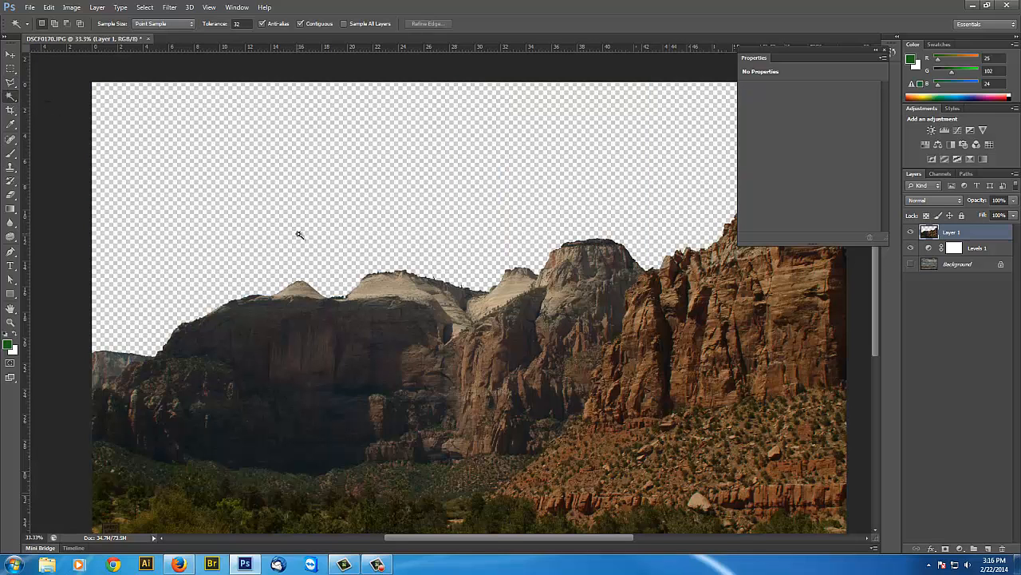
click(400, 188)
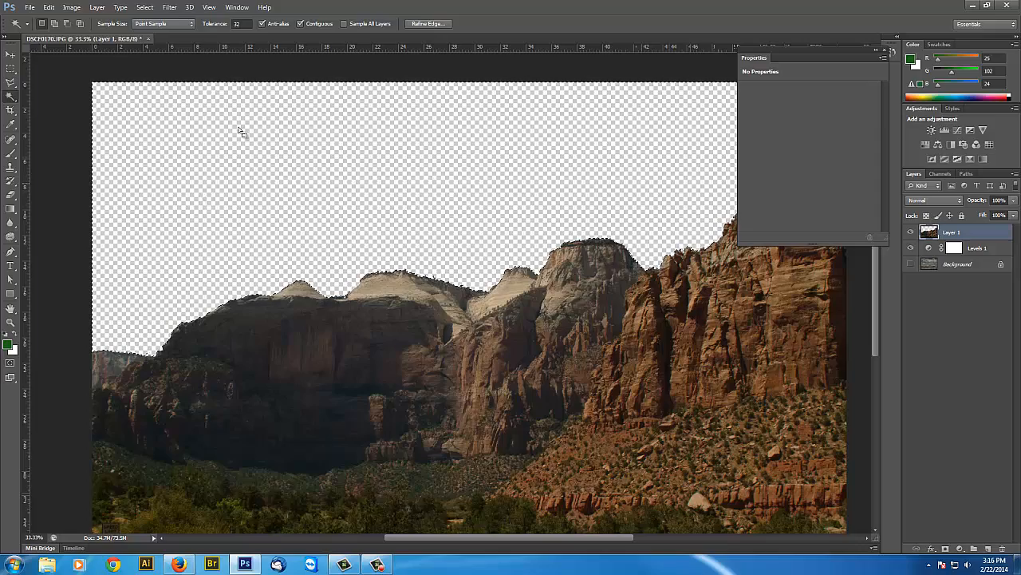
click(146, 8)
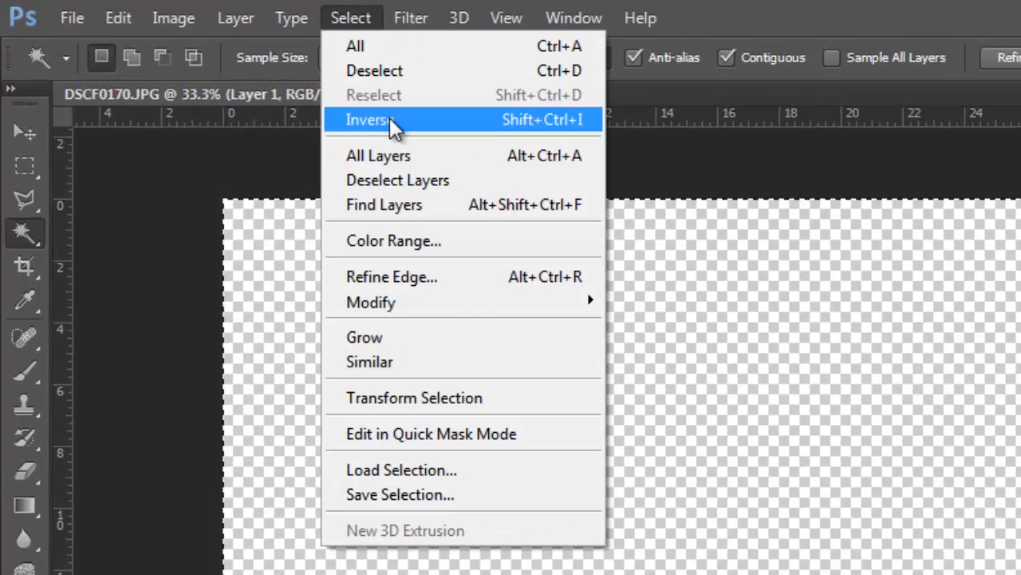
click(391, 120)
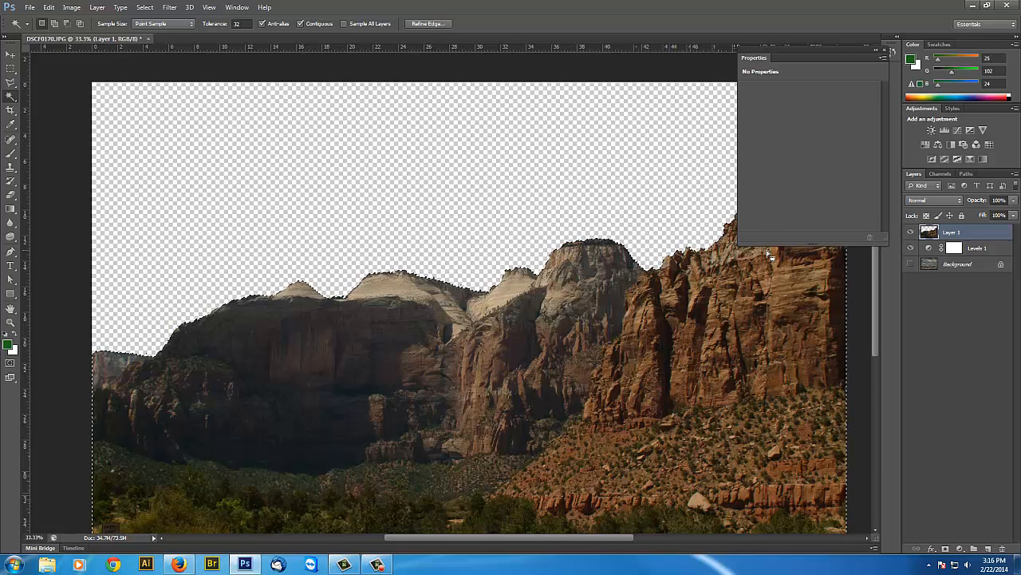
key(ctrl+d)
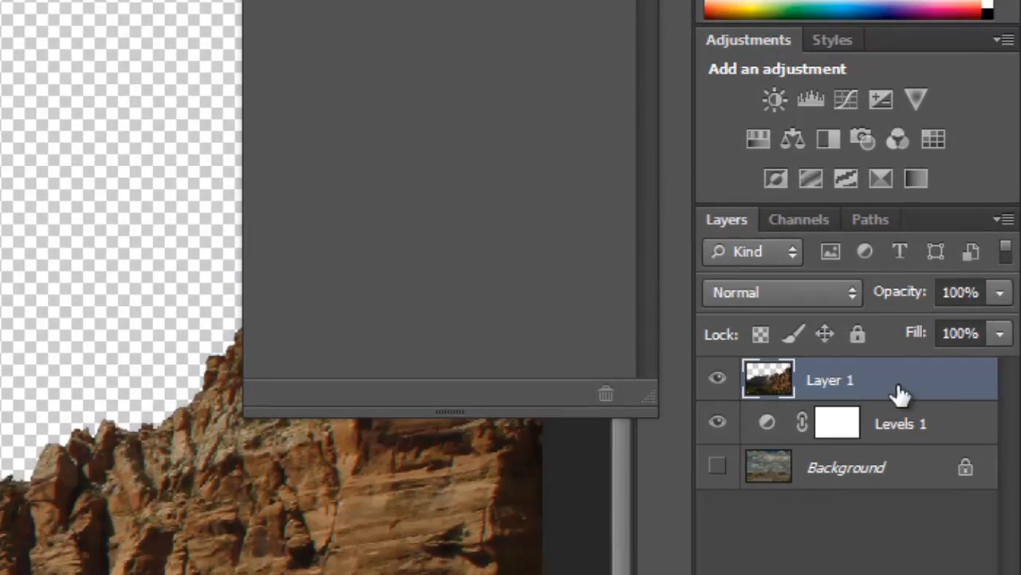
Step: Rename Layer 1, the canyon cutout, as Hills
double_click(941, 391)
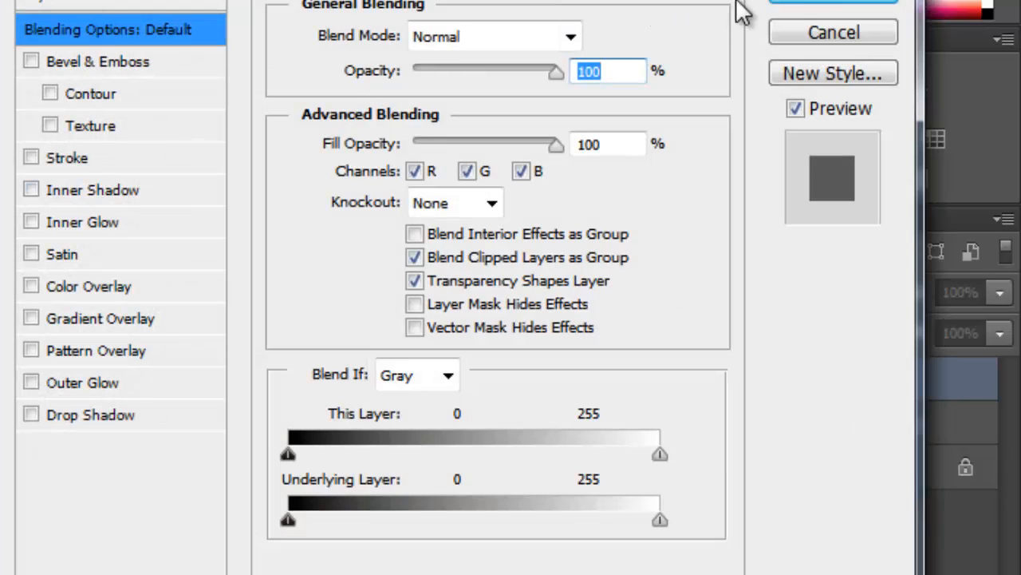
click(874, 3)
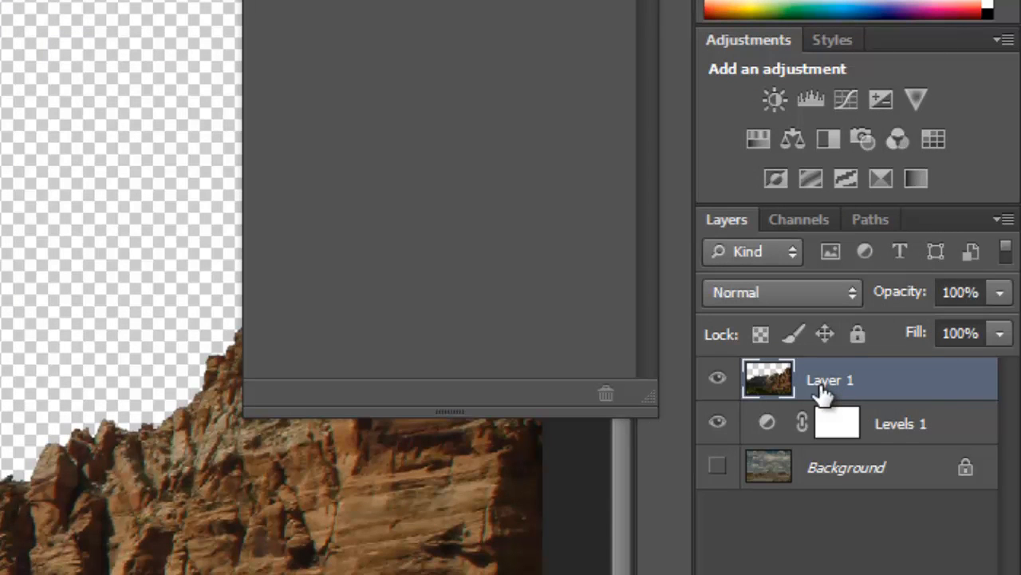
double_click(827, 383)
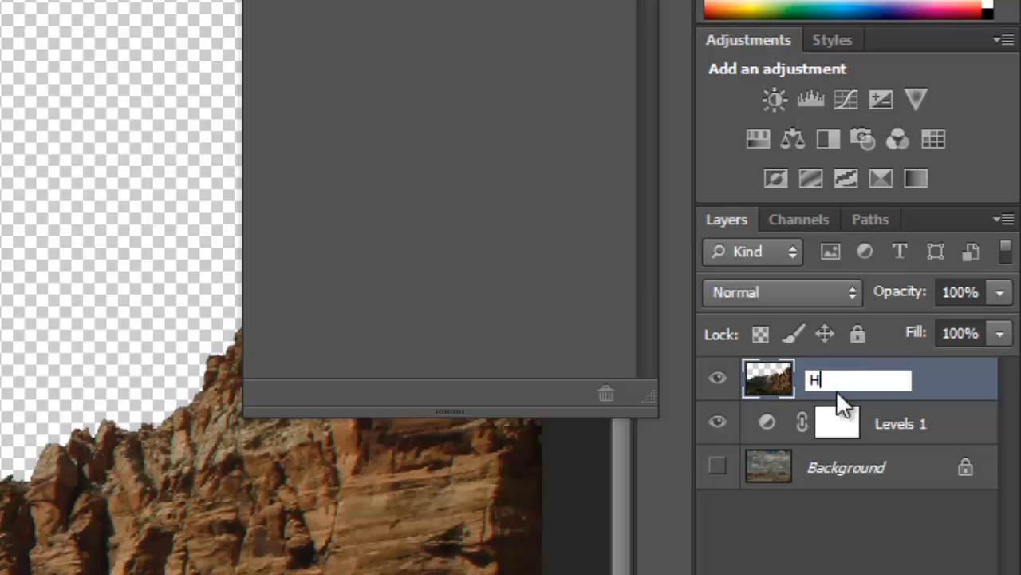
text(Hlls)
key(Return)
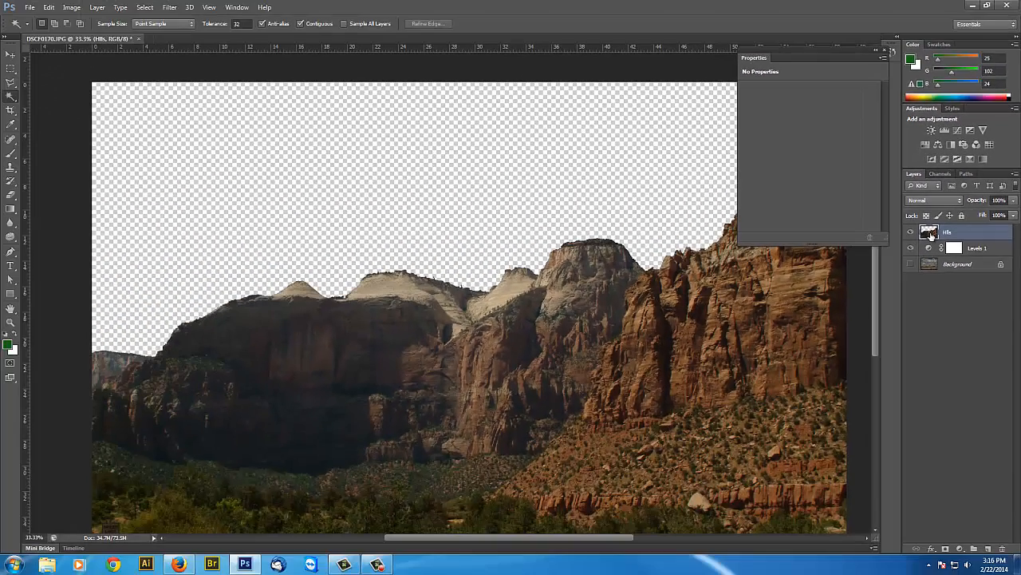
Step: Load the Hills layer's outline as a selection, add a Levels adjustment above it masked to the canyon, and show the Background layer
ctrl+click(931, 233)
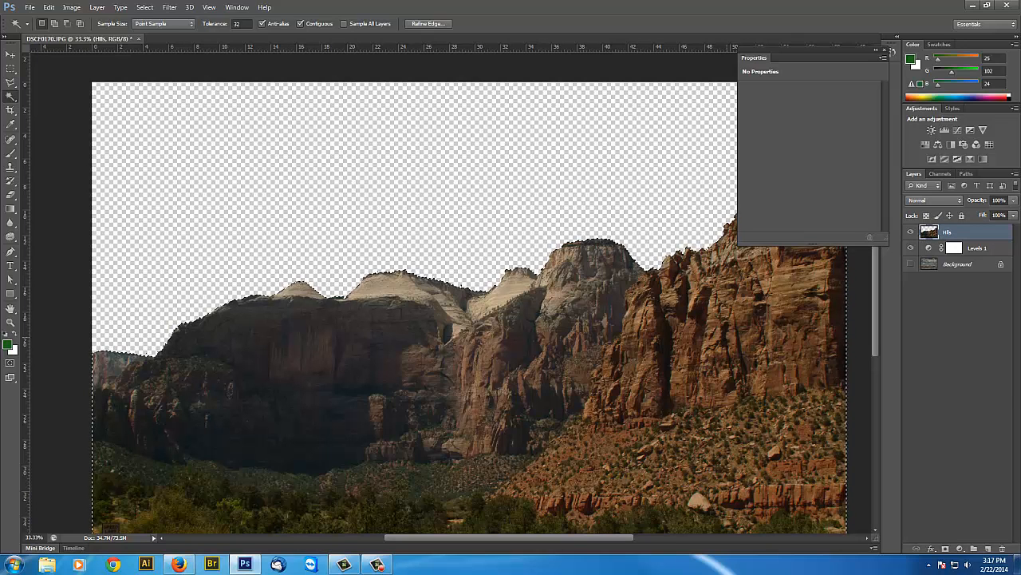
click(960, 549)
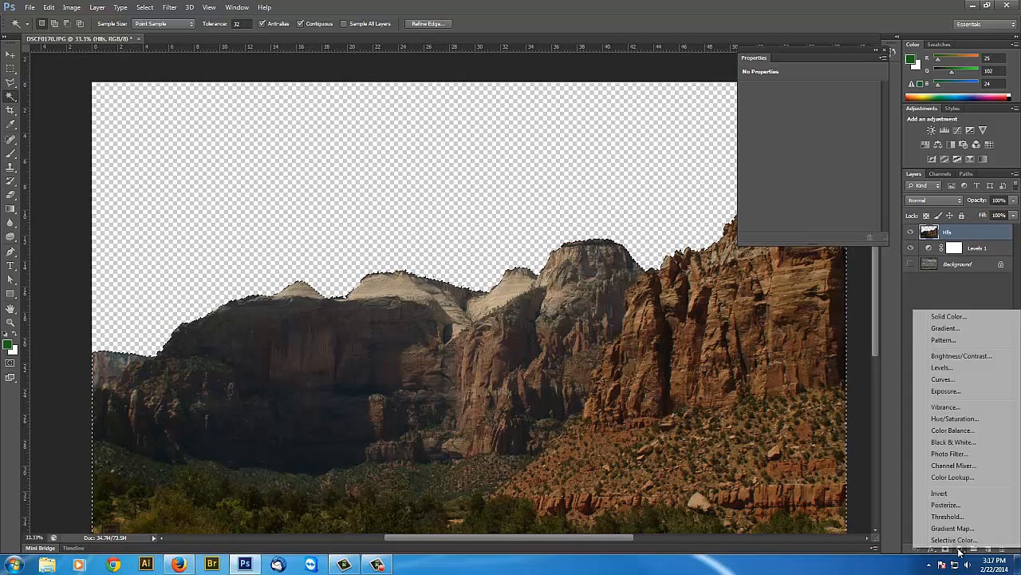
click(964, 367)
click(910, 280)
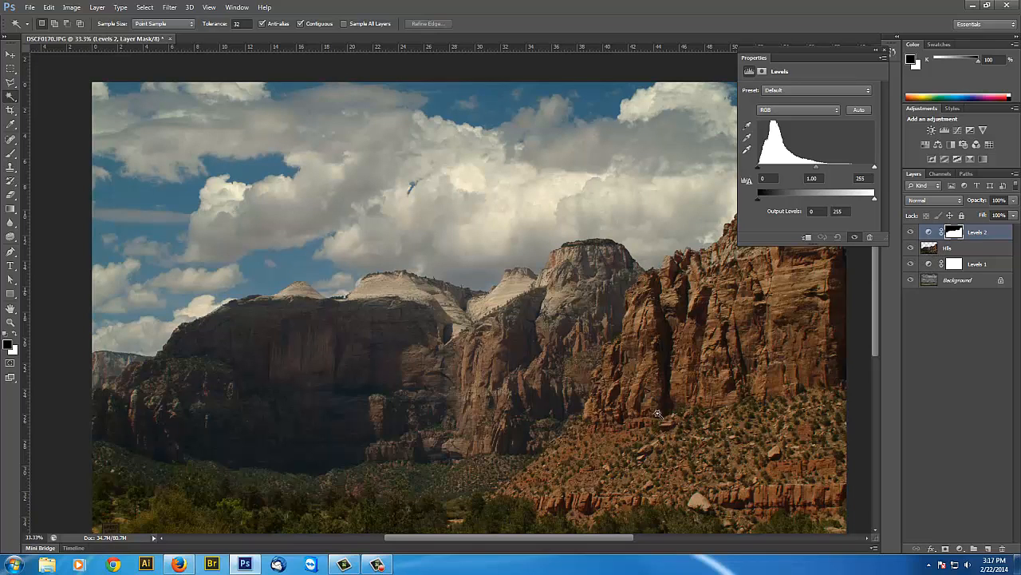
Step: Brighten the canyon with a white input level of 204 and a midtone of 1.09 in Levels 2, and compare before and after
drag(876, 169, 851, 170)
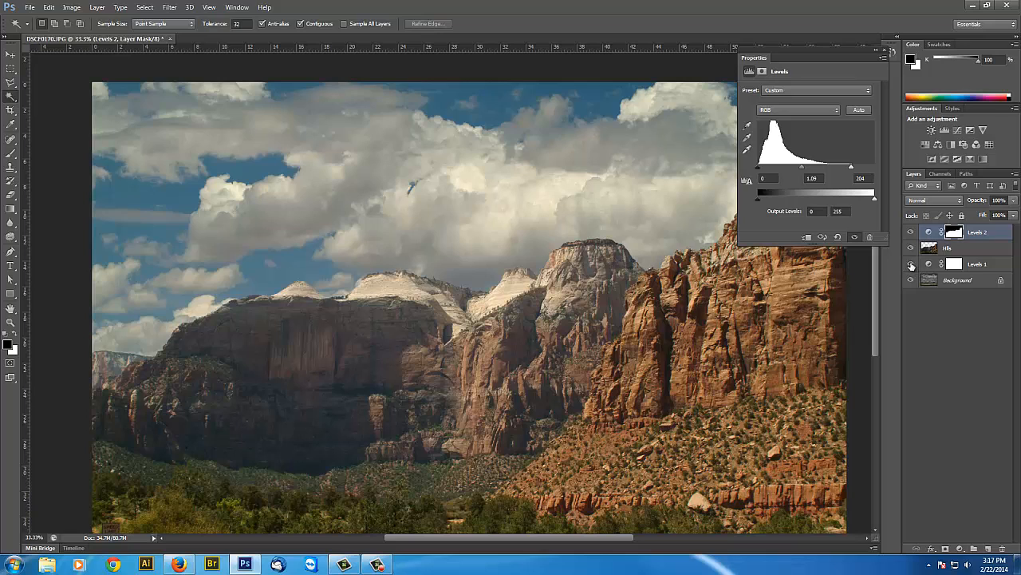
click(911, 232)
click(911, 233)
click(912, 233)
click(911, 232)
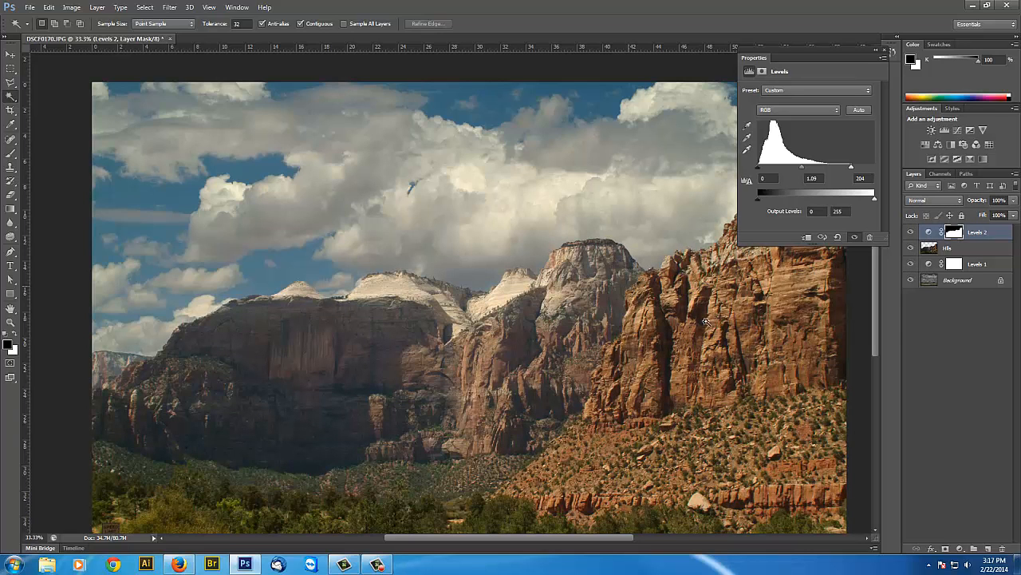